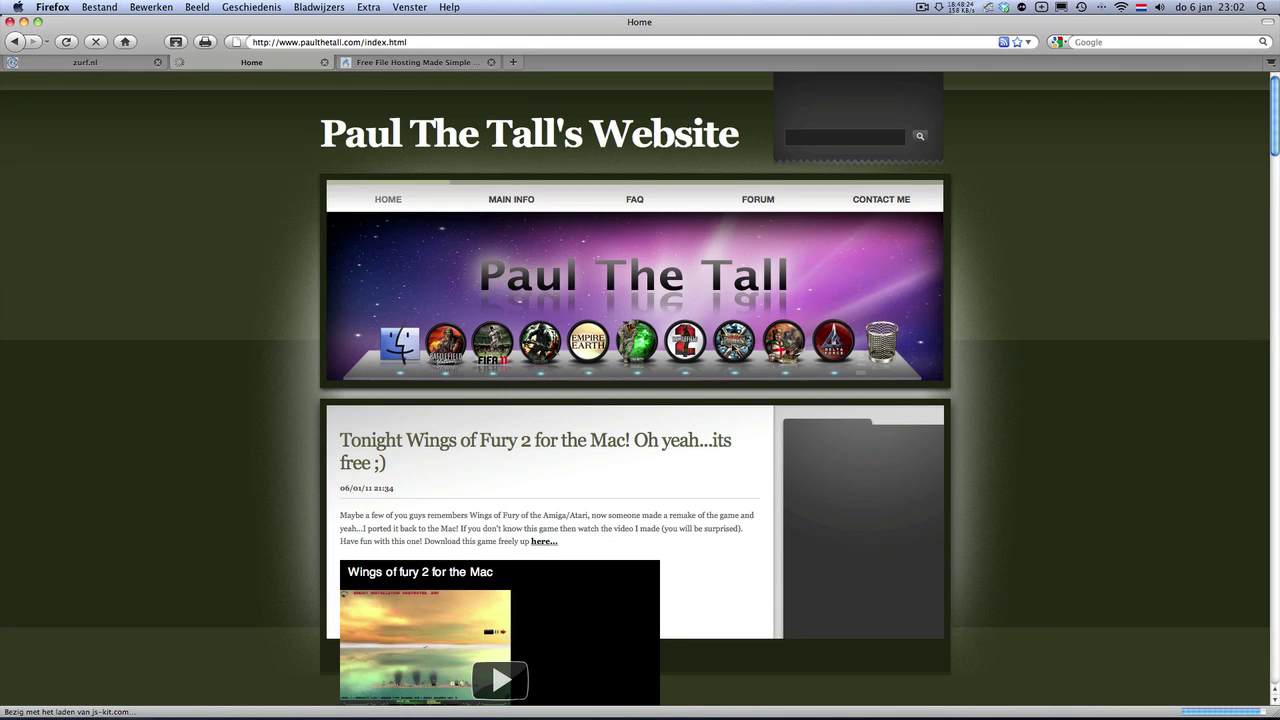
Reload the Paul The Tall homepage at paulthetall.com
{"action": "scroll", "coordinate": [731, 349], "scroll_direction": "down", "scroll_amount": 10}
{"action": "scroll", "coordinate": [716, 307], "scroll_direction": "up", "scroll_amount": 10}
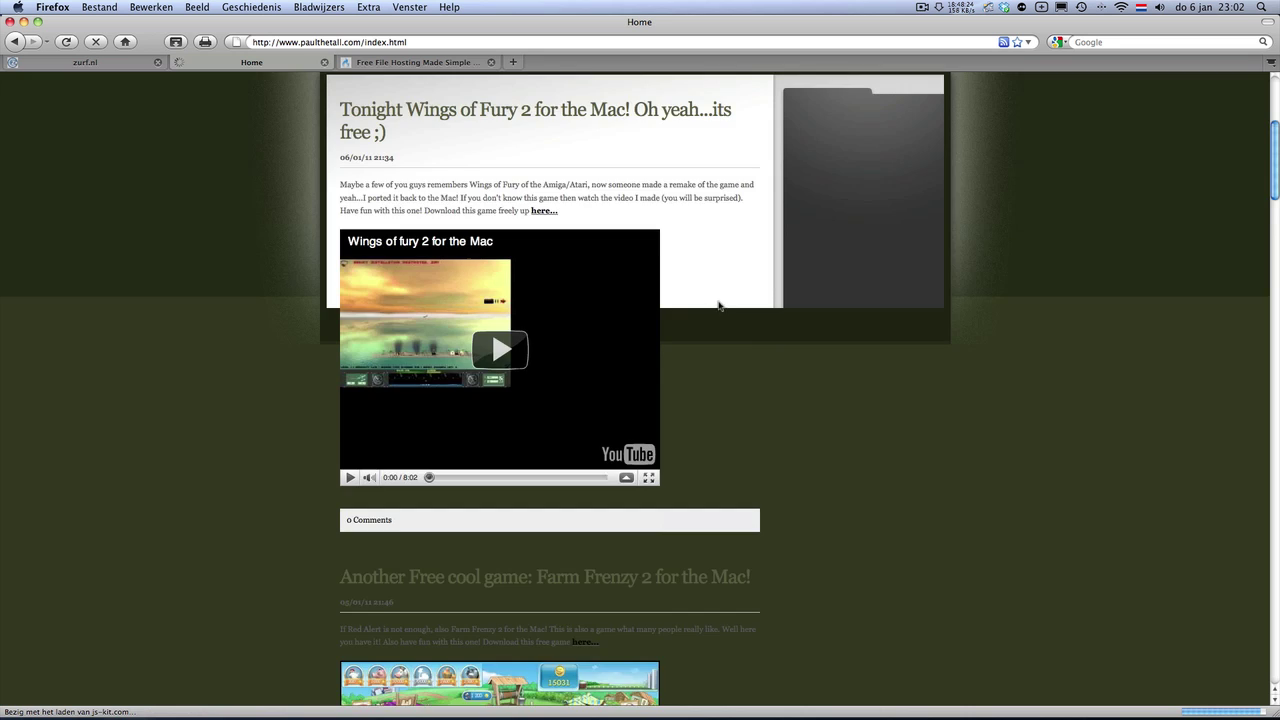
{"action": "left_click", "coordinate": [75, 44]}
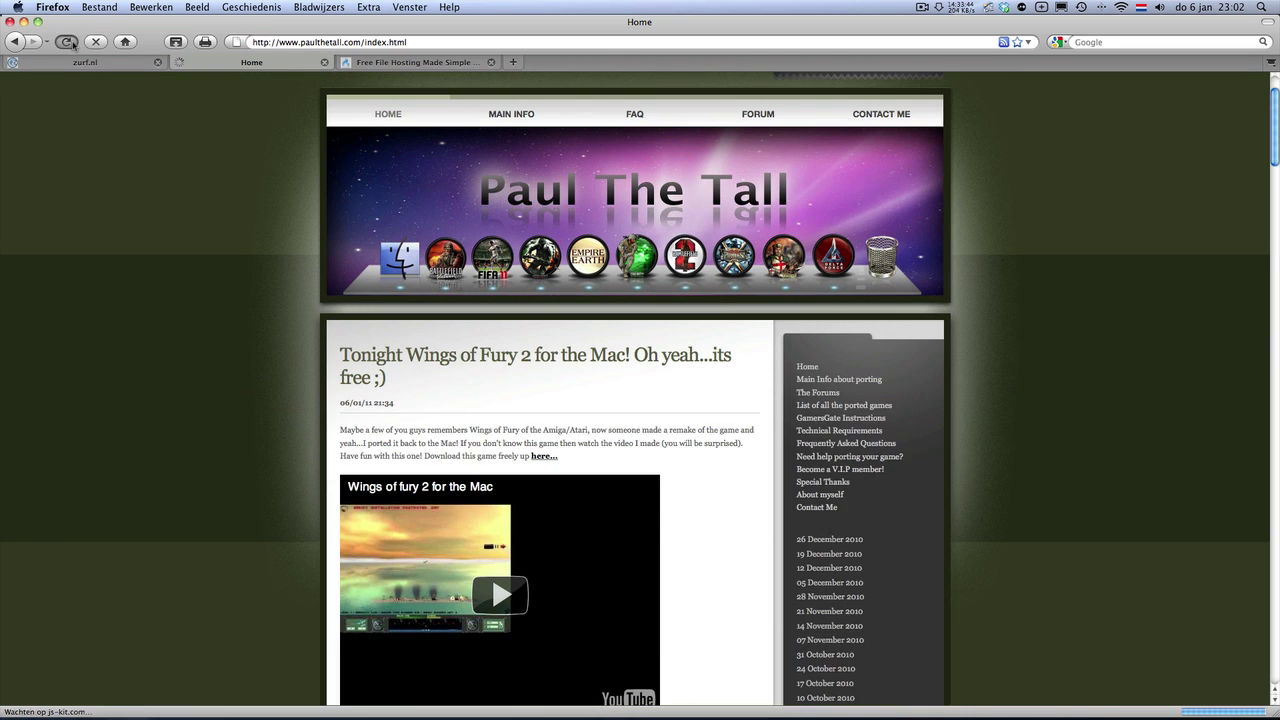
Scroll through the reloaded homepage posts and back toward the top
{"action": "scroll", "coordinate": [656, 500], "scroll_direction": "down", "scroll_amount": 2}
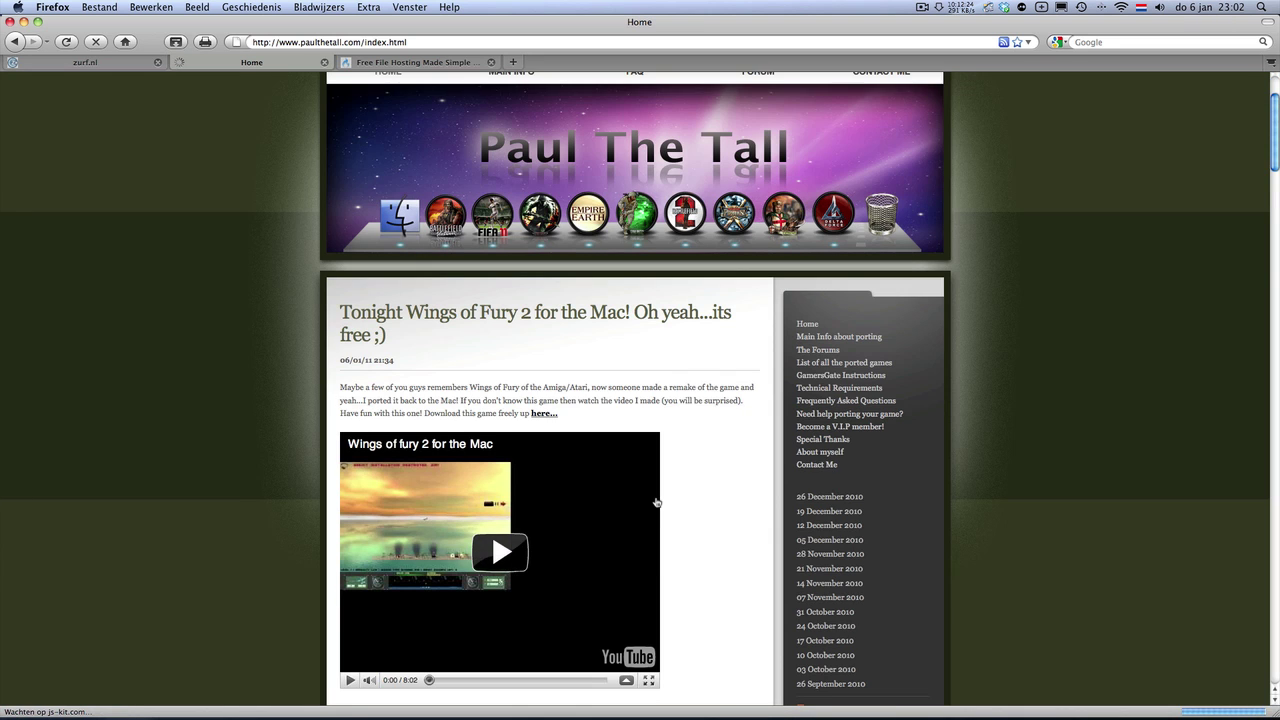
{"action": "scroll", "coordinate": [656, 502], "scroll_direction": "down", "scroll_amount": 5}
{"action": "scroll", "coordinate": [656, 502], "scroll_direction": "up", "scroll_amount": 5}
{"action": "scroll", "coordinate": [656, 502], "scroll_direction": "down", "scroll_amount": 1}
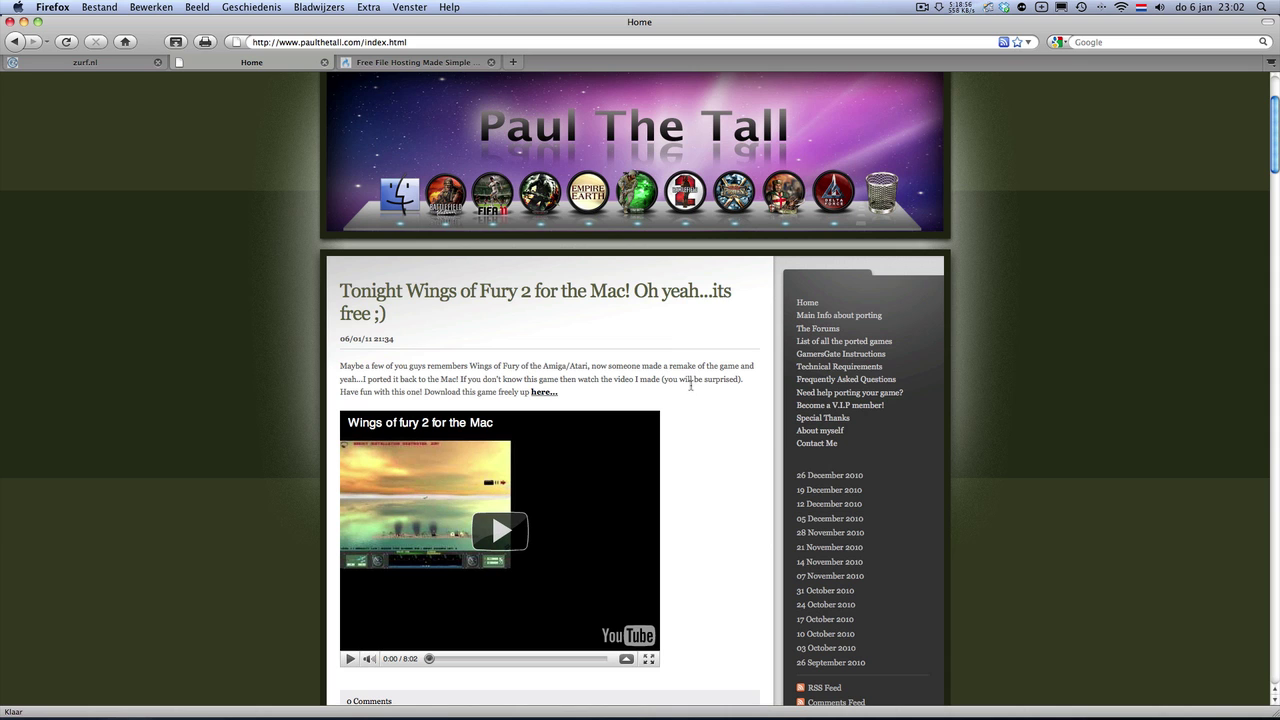
{"action": "scroll", "coordinate": [691, 372], "scroll_direction": "down", "scroll_amount": 3}
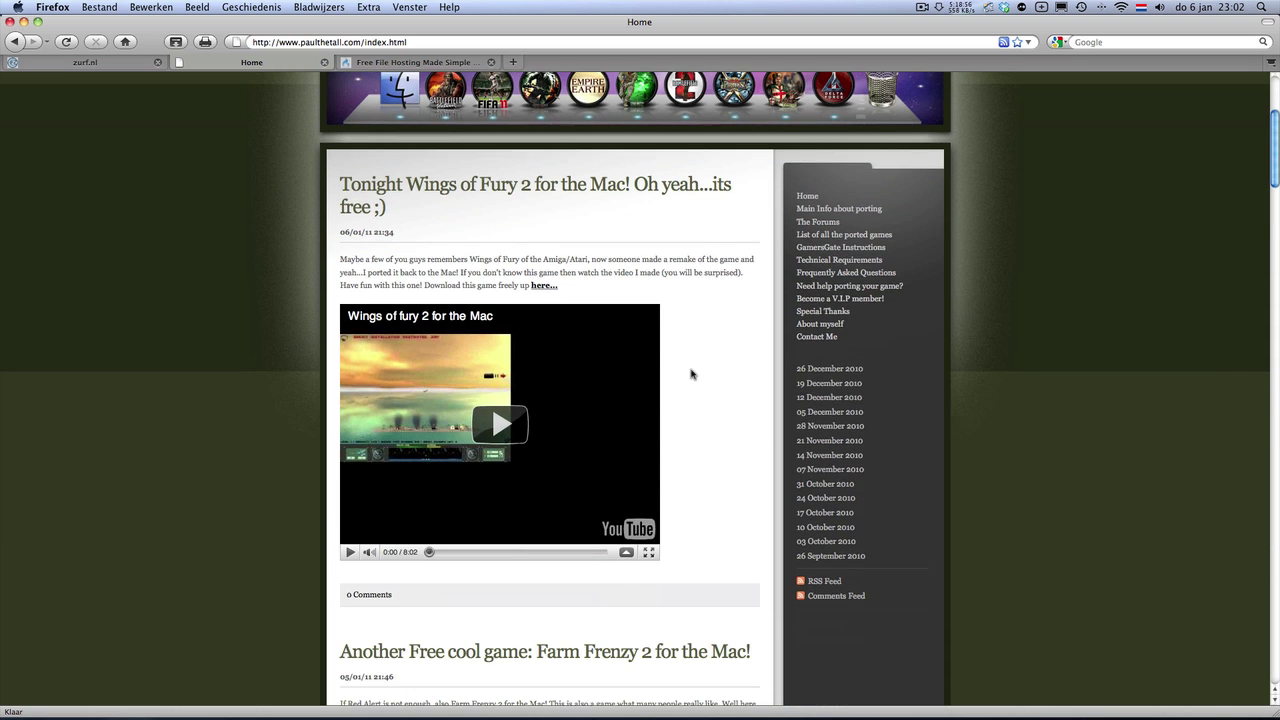
{"action": "scroll", "coordinate": [691, 374], "scroll_direction": "down", "scroll_amount": 15}
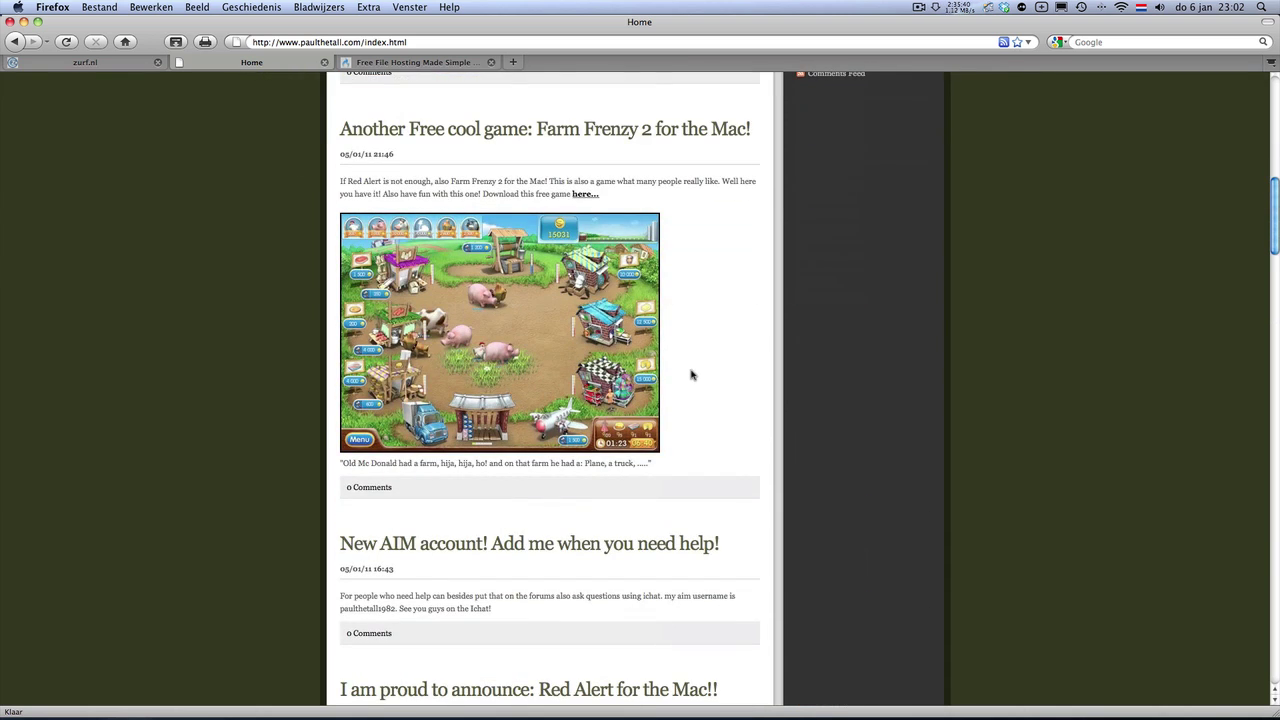
{"action": "scroll", "coordinate": [691, 375], "scroll_direction": "down", "scroll_amount": 20}
{"action": "scroll", "coordinate": [691, 375], "scroll_direction": "down", "scroll_amount": 5}
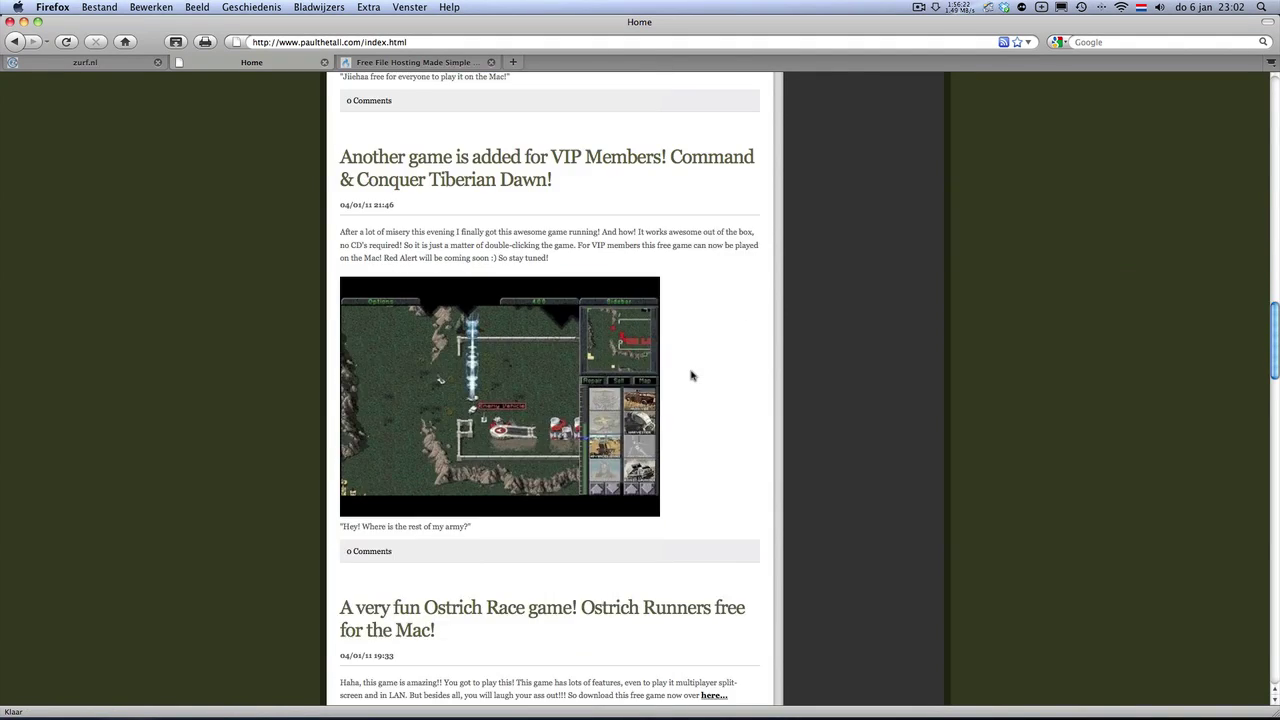
{"action": "scroll", "coordinate": [691, 375], "scroll_direction": "up", "scroll_amount": 20}
{"action": "scroll", "coordinate": [691, 375], "scroll_direction": "up", "scroll_amount": 6}
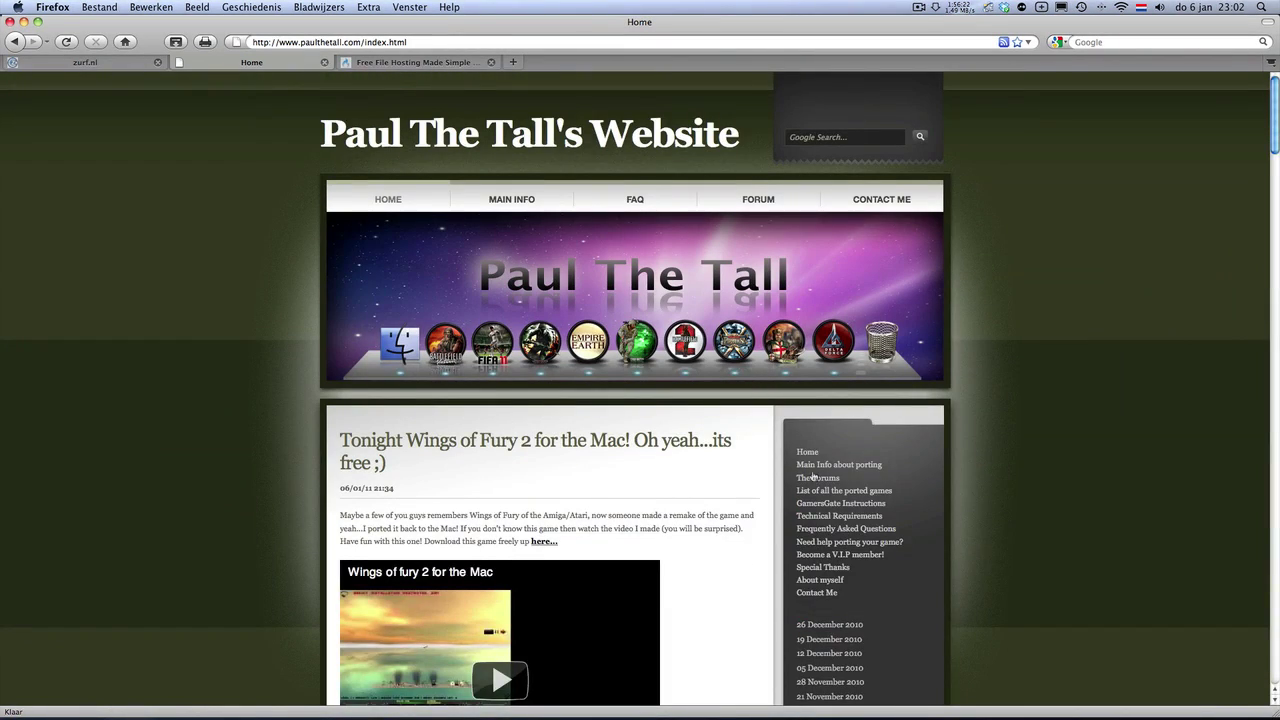
{"action": "scroll", "coordinate": [814, 477], "scroll_direction": "down", "scroll_amount": 2}
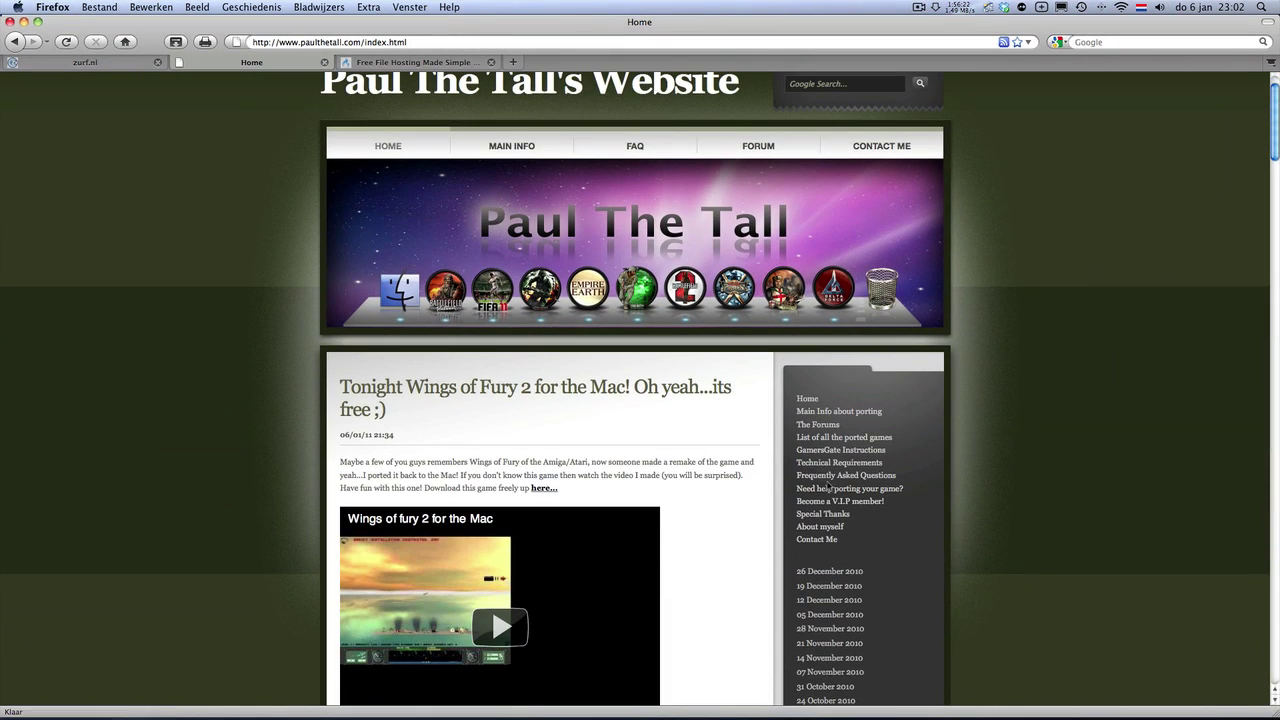
Open 'List of all the ported games' and scroll down to the Wineskin 1.2 Strategy guides
{"action": "left_click", "coordinate": [838, 438]}
{"action": "scroll", "coordinate": [504, 453], "scroll_direction": "down", "scroll_amount": 2}
{"action": "scroll", "coordinate": [504, 453], "scroll_direction": "down", "scroll_amount": 4}
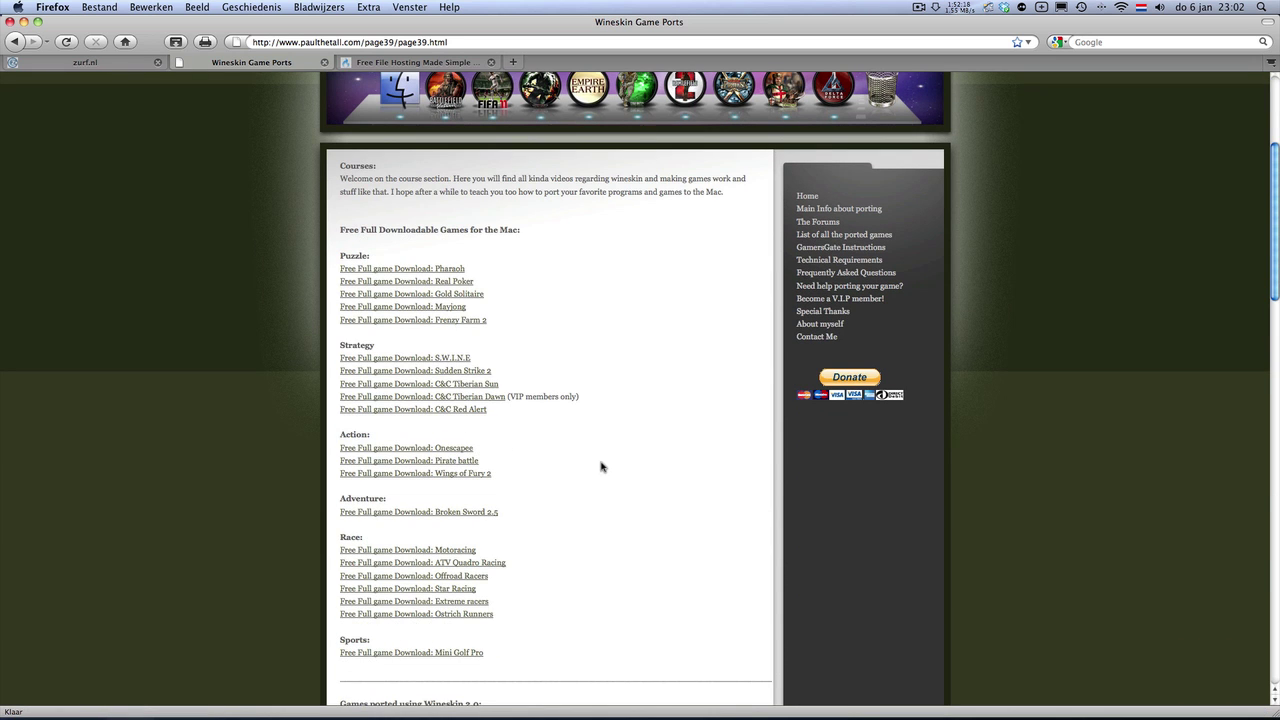
{"action": "scroll", "coordinate": [603, 465], "scroll_direction": "down", "scroll_amount": 4}
{"action": "scroll", "coordinate": [603, 465], "scroll_direction": "down", "scroll_amount": 8}
{"action": "scroll", "coordinate": [603, 465], "scroll_direction": "up", "scroll_amount": 9}
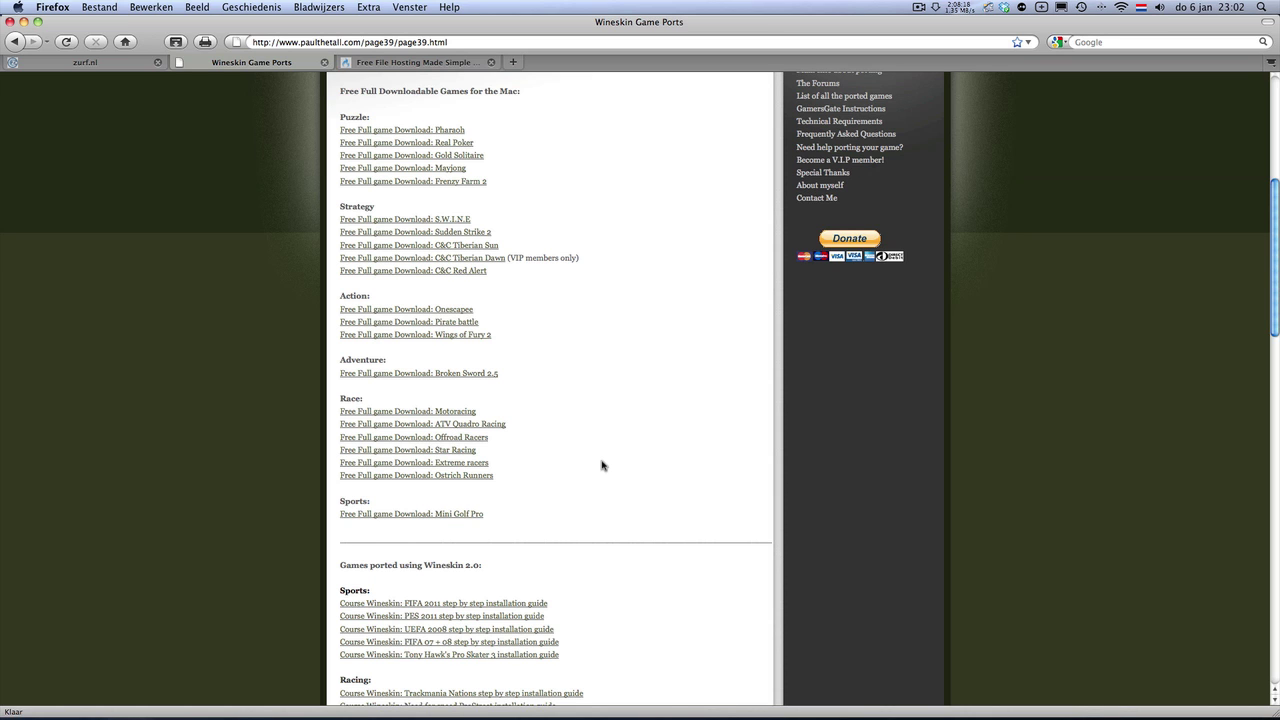
{"action": "scroll", "coordinate": [602, 465], "scroll_direction": "down", "scroll_amount": 5}
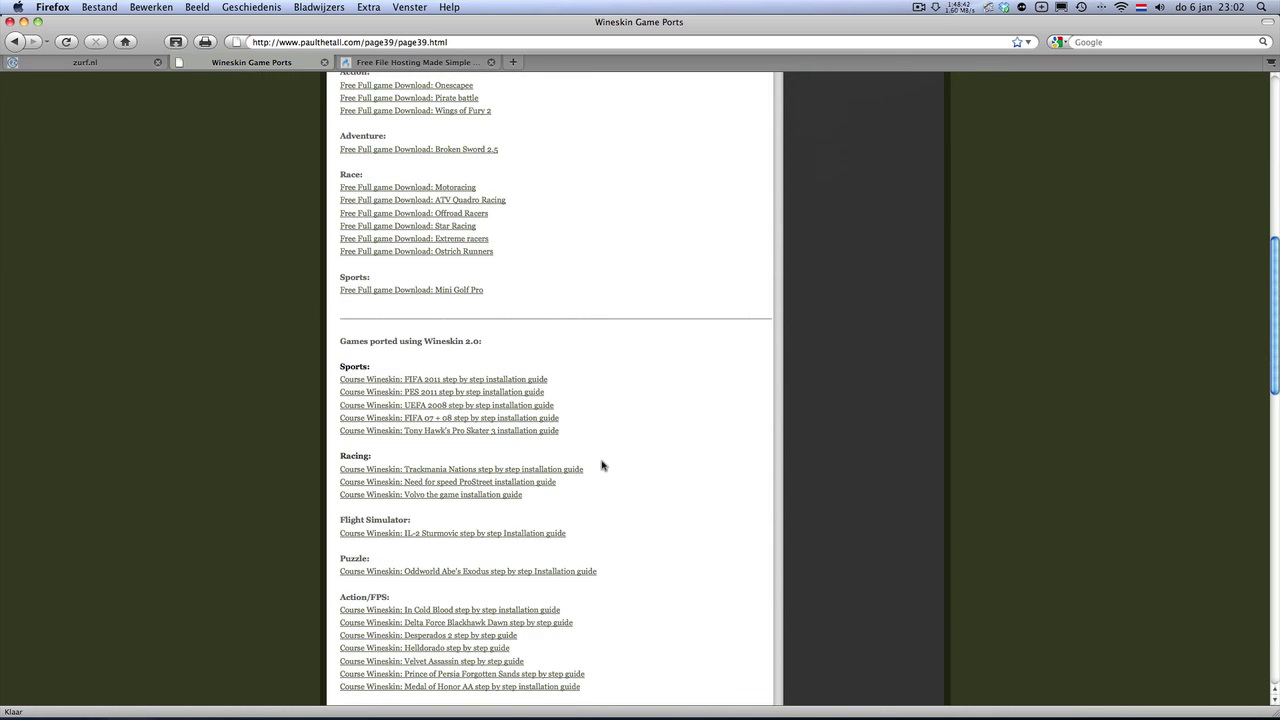
{"action": "scroll", "coordinate": [603, 465], "scroll_direction": "down", "scroll_amount": 3}
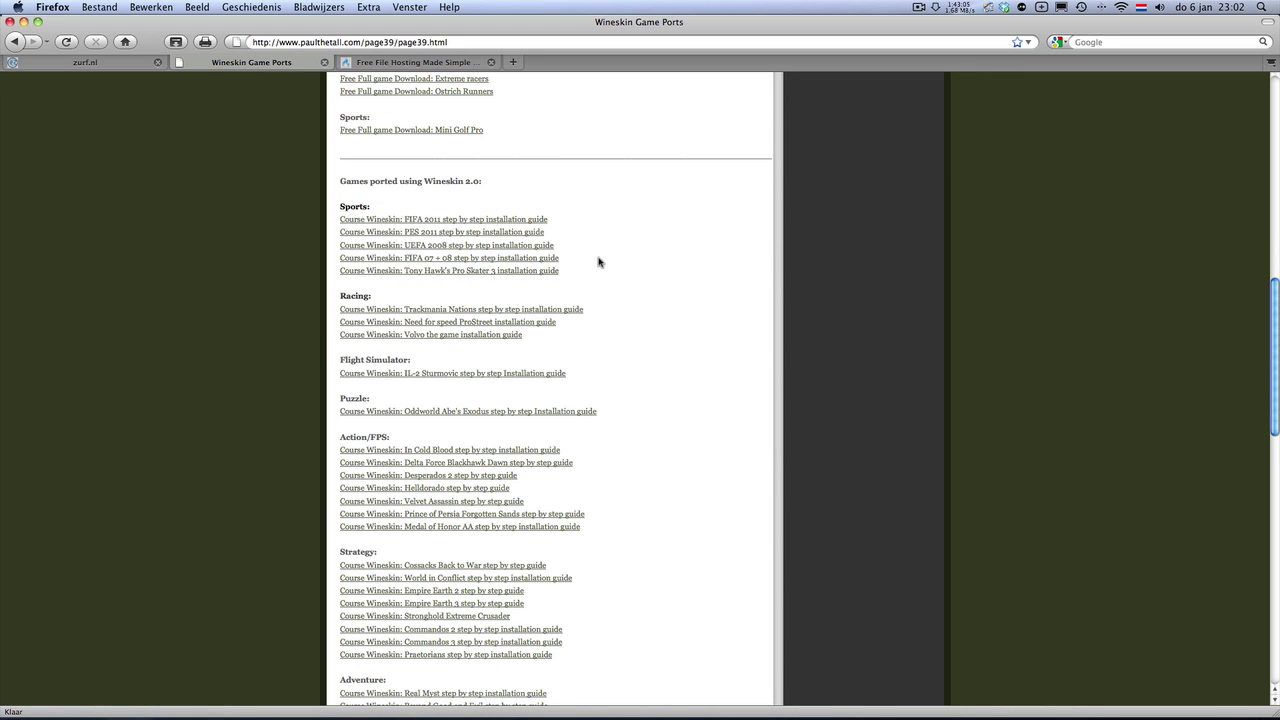
{"action": "scroll", "coordinate": [599, 262], "scroll_direction": "down", "scroll_amount": 2}
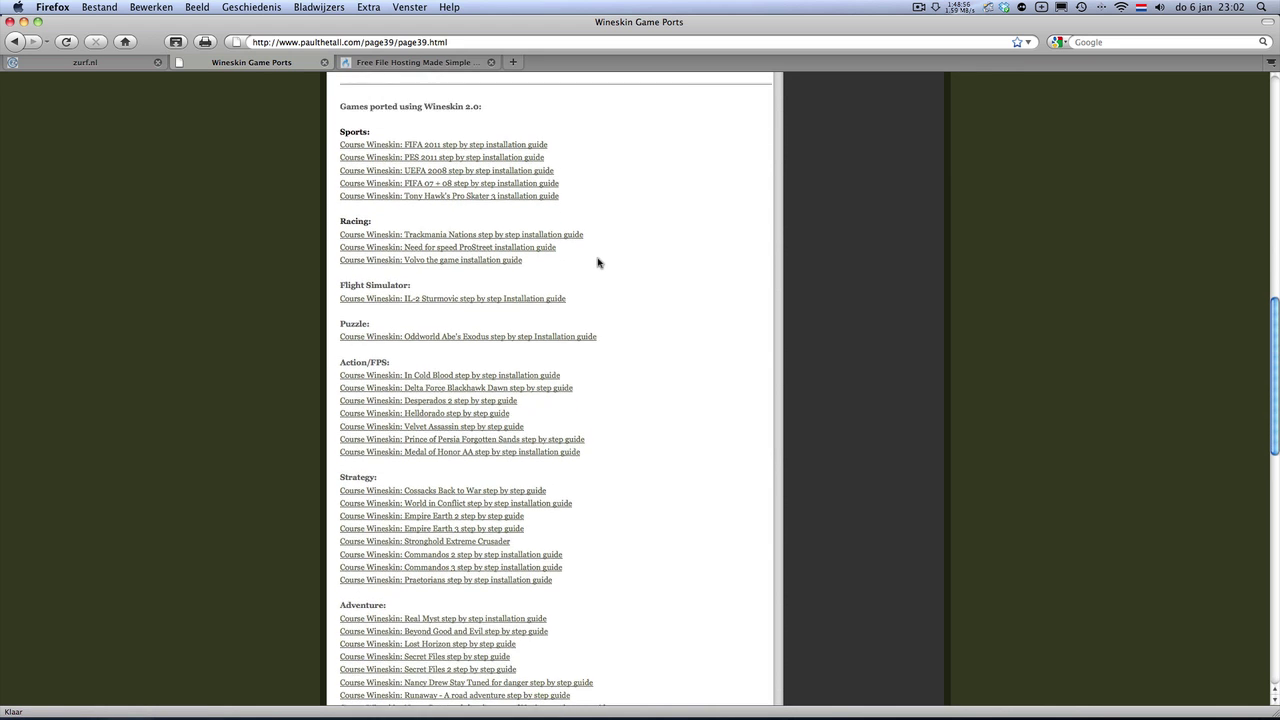
{"action": "scroll", "coordinate": [598, 262], "scroll_direction": "down", "scroll_amount": 7}
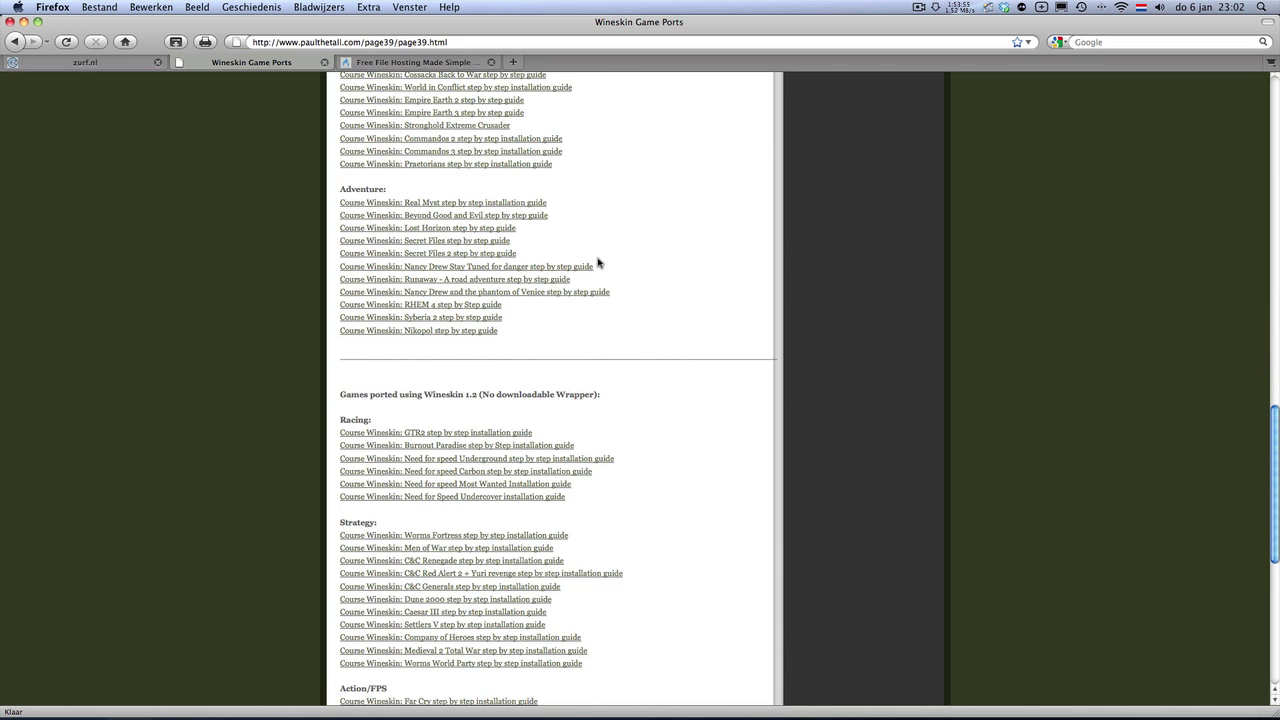
{"action": "scroll", "coordinate": [598, 262], "scroll_direction": "down", "scroll_amount": 2}
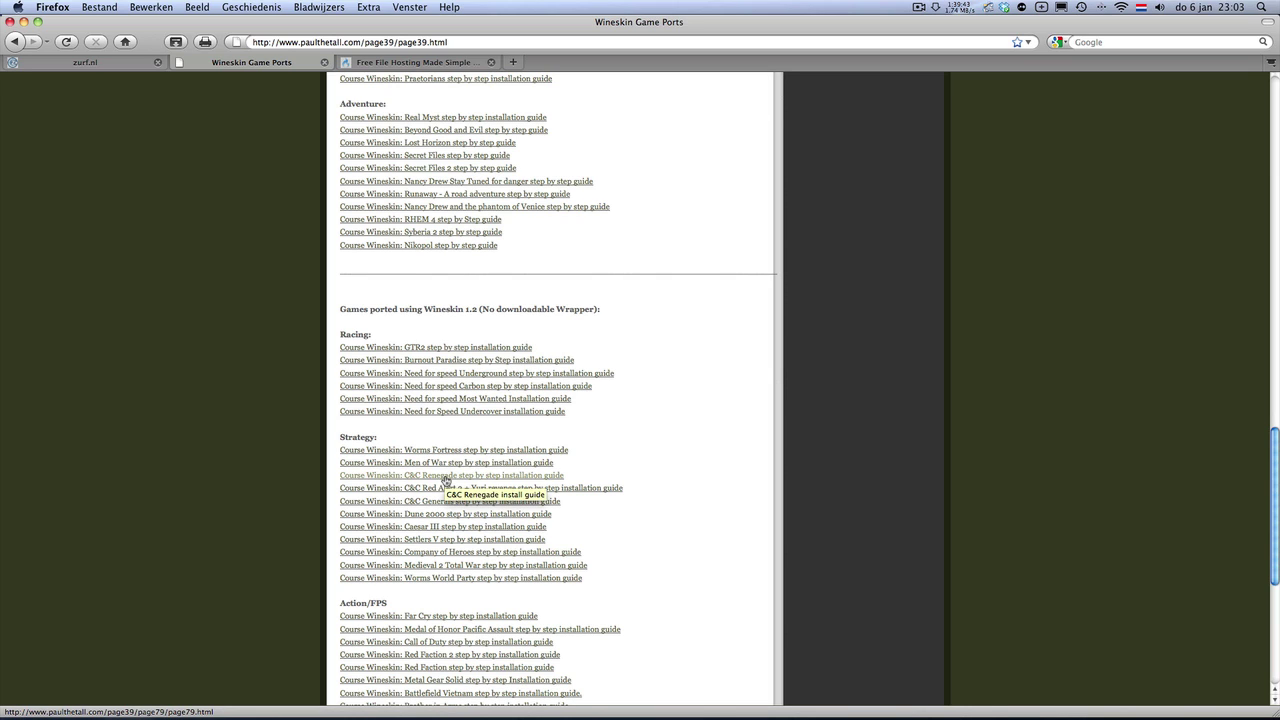
Open the 'Course Wineskin: C&C Renegade' guide, skim it, then switch to the zurf.nl tab
{"action": "left_click", "coordinate": [446, 478]}
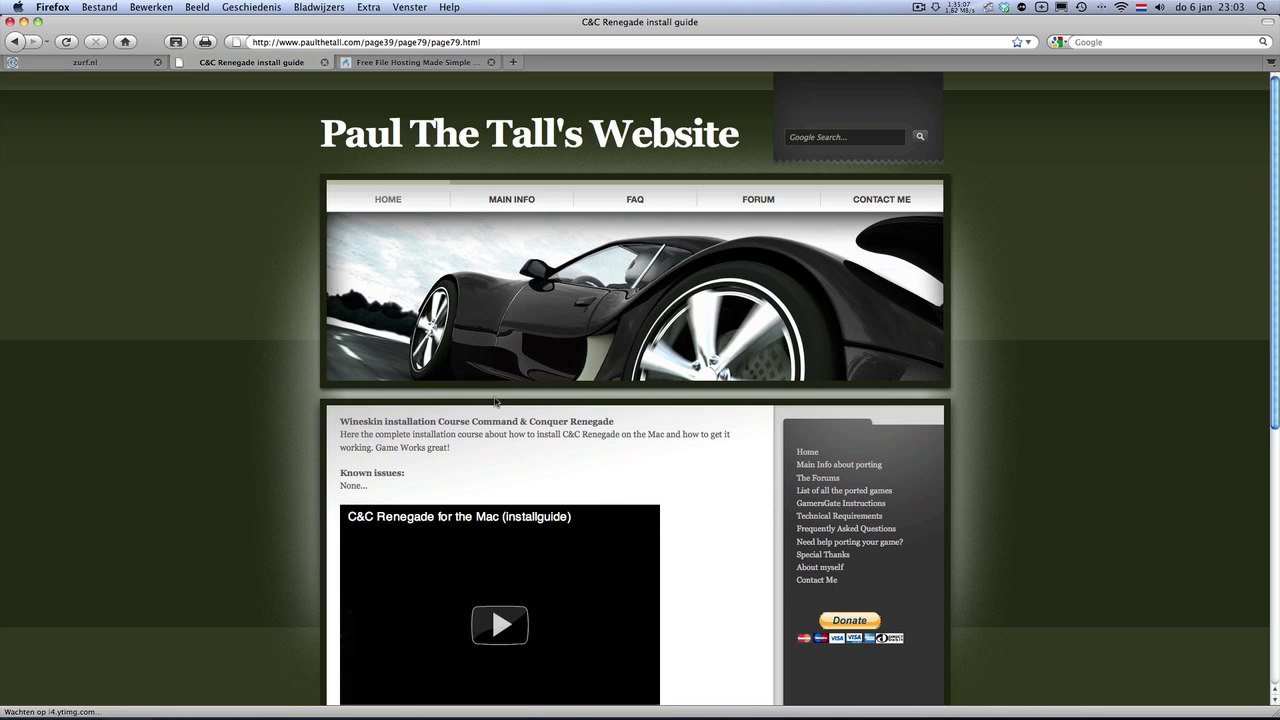
{"action": "scroll", "coordinate": [497, 413], "scroll_direction": "down", "scroll_amount": 5}
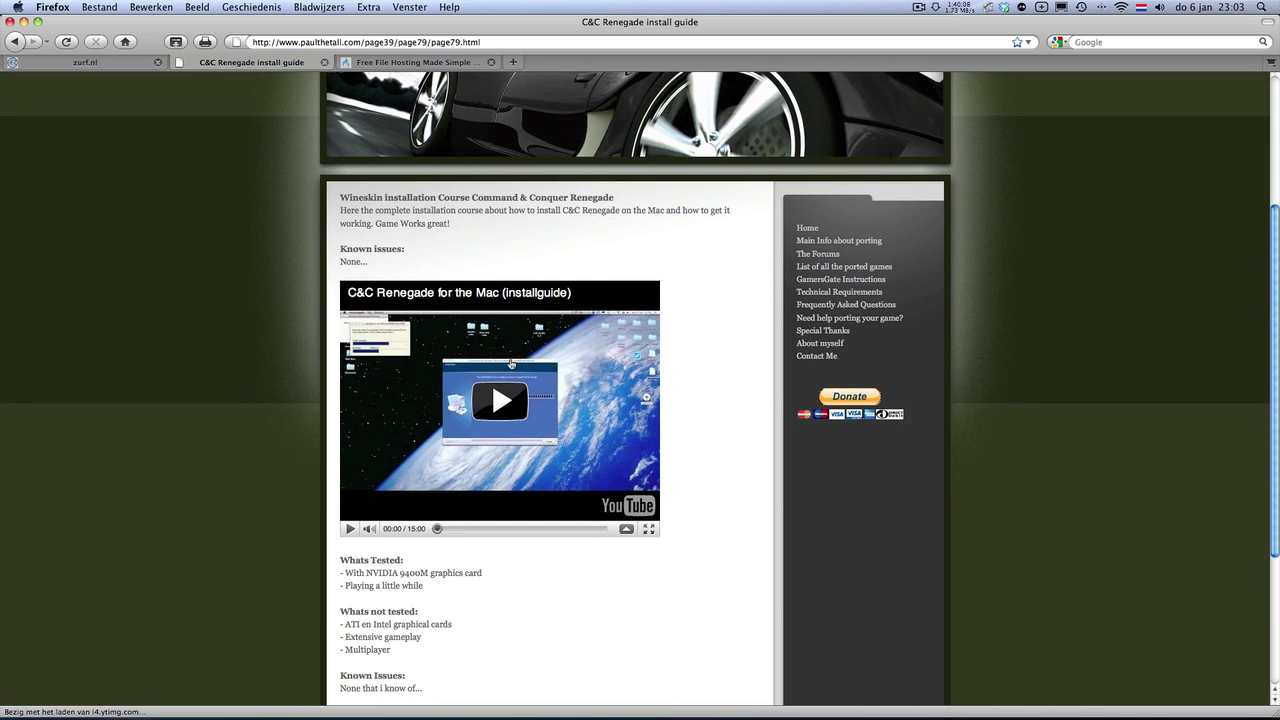
{"action": "scroll", "coordinate": [511, 364], "scroll_direction": "up", "scroll_amount": 2}
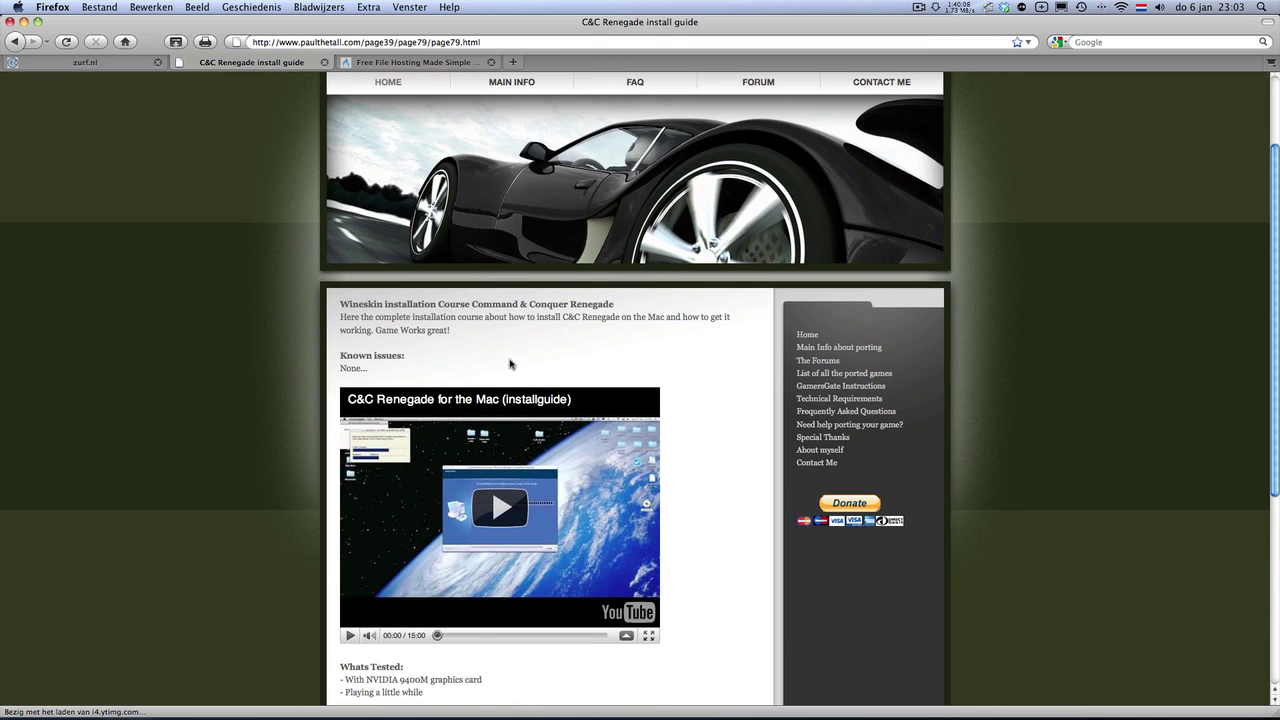
{"action": "scroll", "coordinate": [510, 364], "scroll_direction": "up", "scroll_amount": 2}
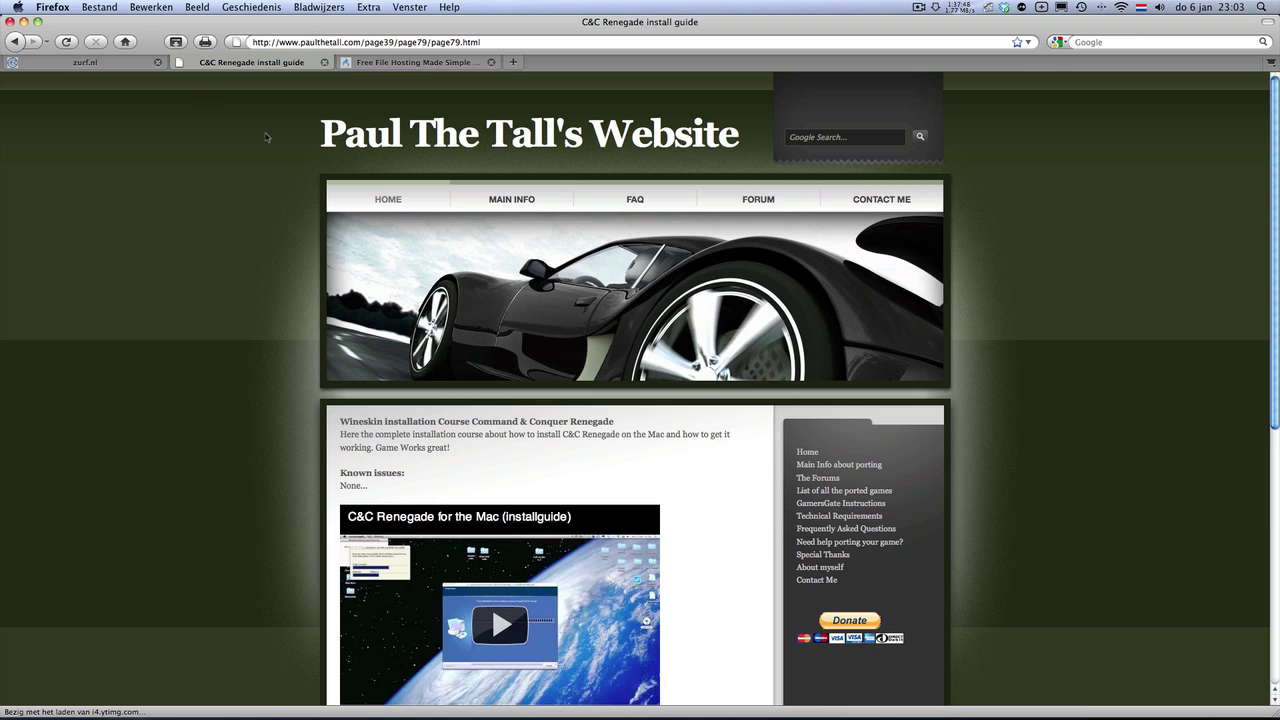
{"action": "left_click", "coordinate": [115, 69]}
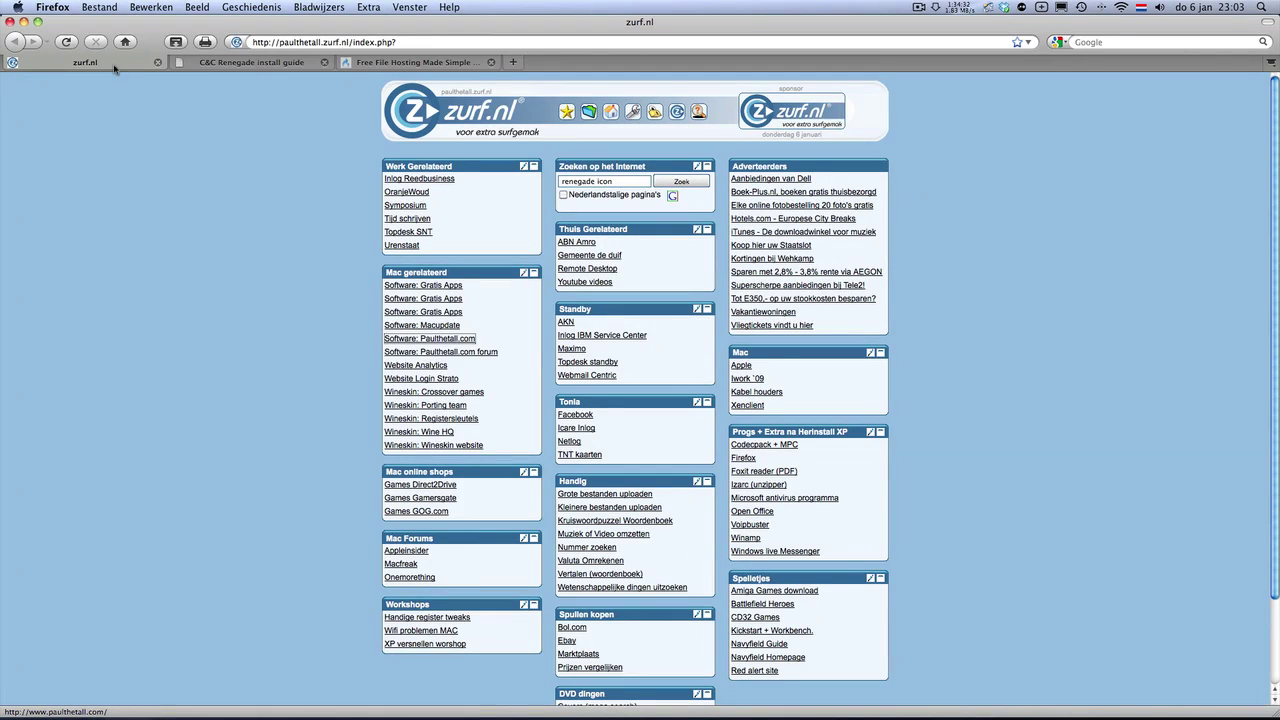
Minimize Firefox, move the Renegade icon to the desktop centre, and restore Firefox from the Dock
{"action": "left_click", "coordinate": [24, 22]}
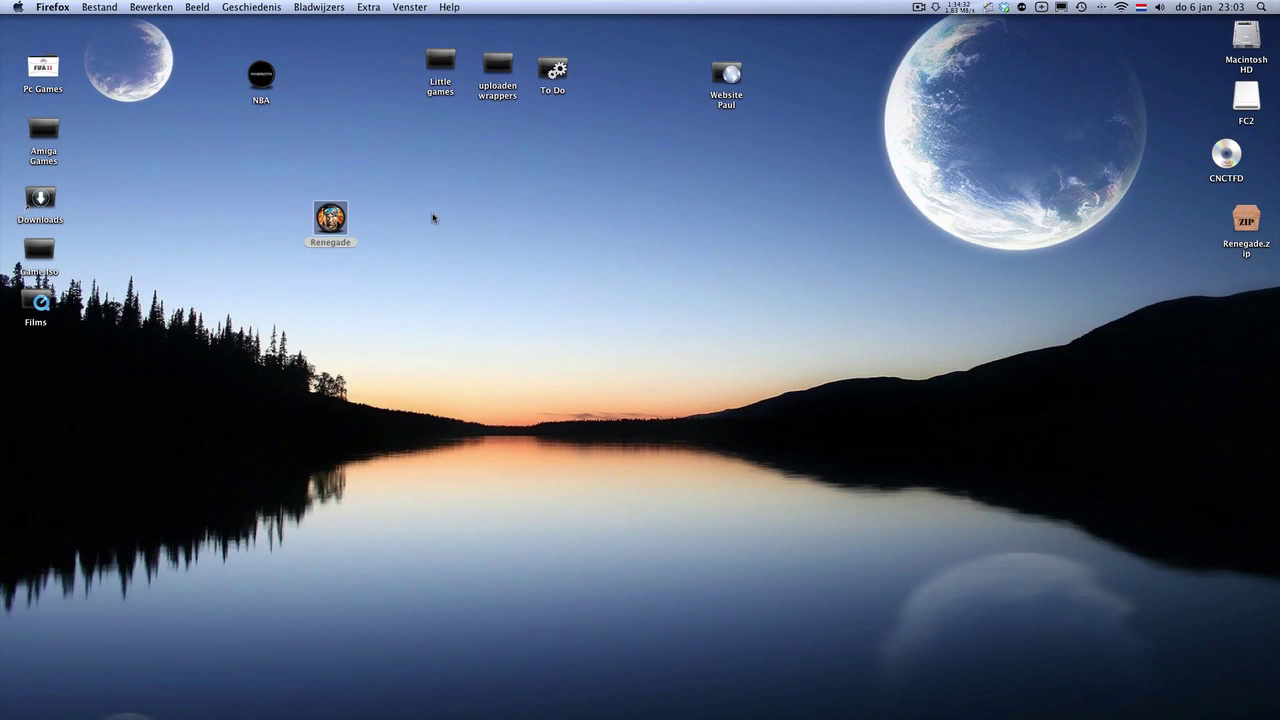
{"action": "left_click_drag", "start_coordinate": [331, 215], "coordinate": [580, 319]}
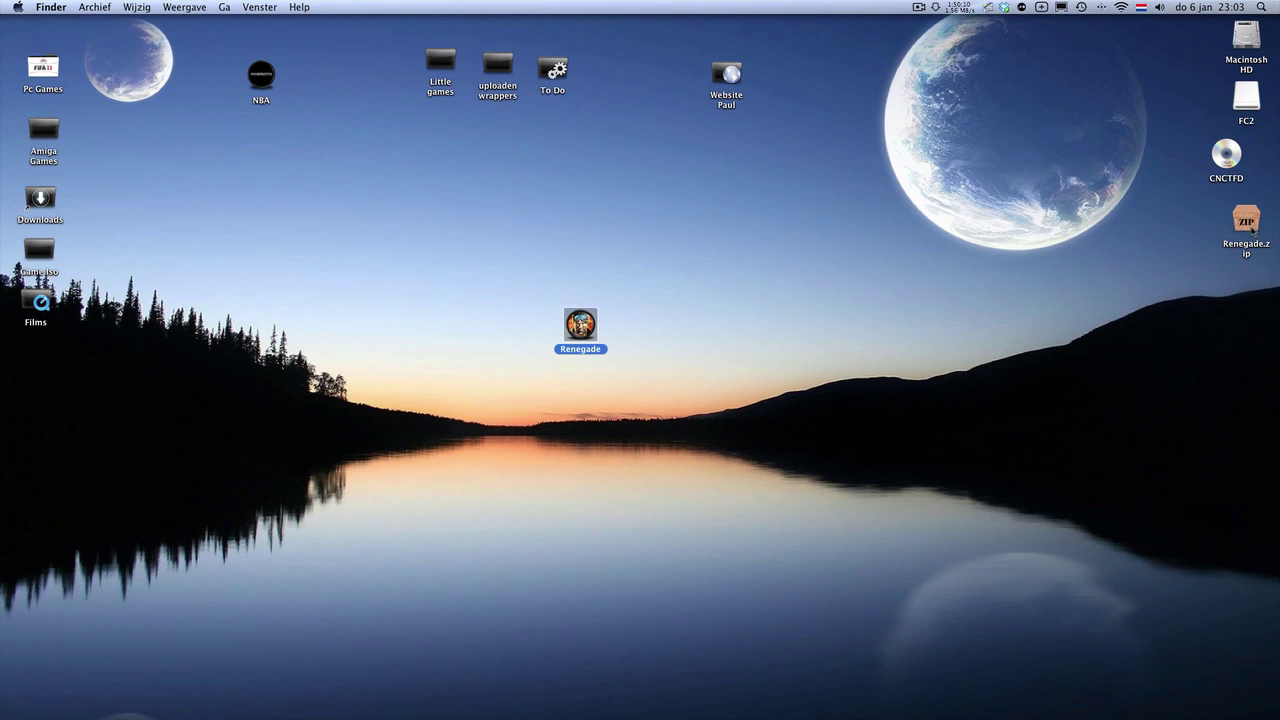
{"action": "mouse_move", "coordinate": [463, 301]}
{"action": "left_mouse_down"}
{"action": "mouse_move", "coordinate": [514, 374]}
{"action": "mouse_move", "coordinate": [707, 472]}
{"action": "mouse_move", "coordinate": [393, 583]}
{"action": "left_mouse_up"}
{"action": "mouse_move", "coordinate": [203, 700]}
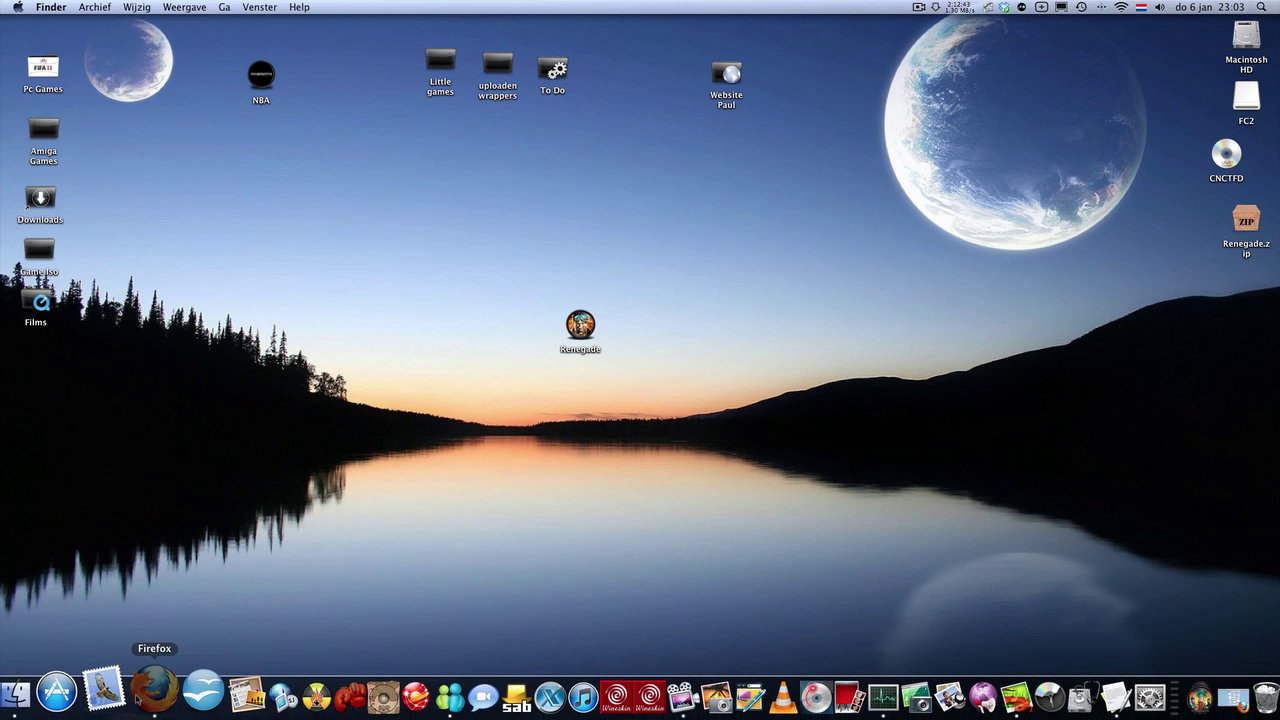
{"action": "left_click", "coordinate": [140, 695]}
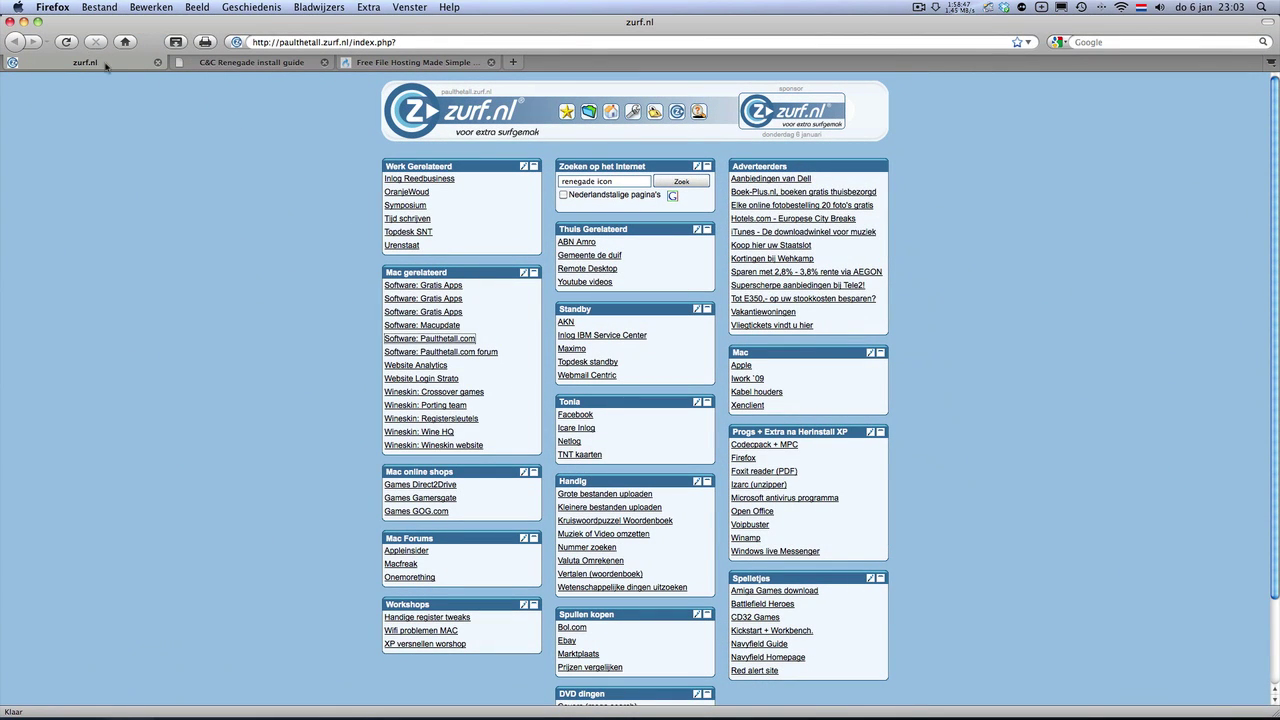
Go from the C&C Renegade guide tab back to the Wineskin Game Ports list and browse it
{"action": "left_click", "coordinate": [263, 62]}
{"action": "scroll", "coordinate": [650, 454], "scroll_direction": "down", "scroll_amount": 2}
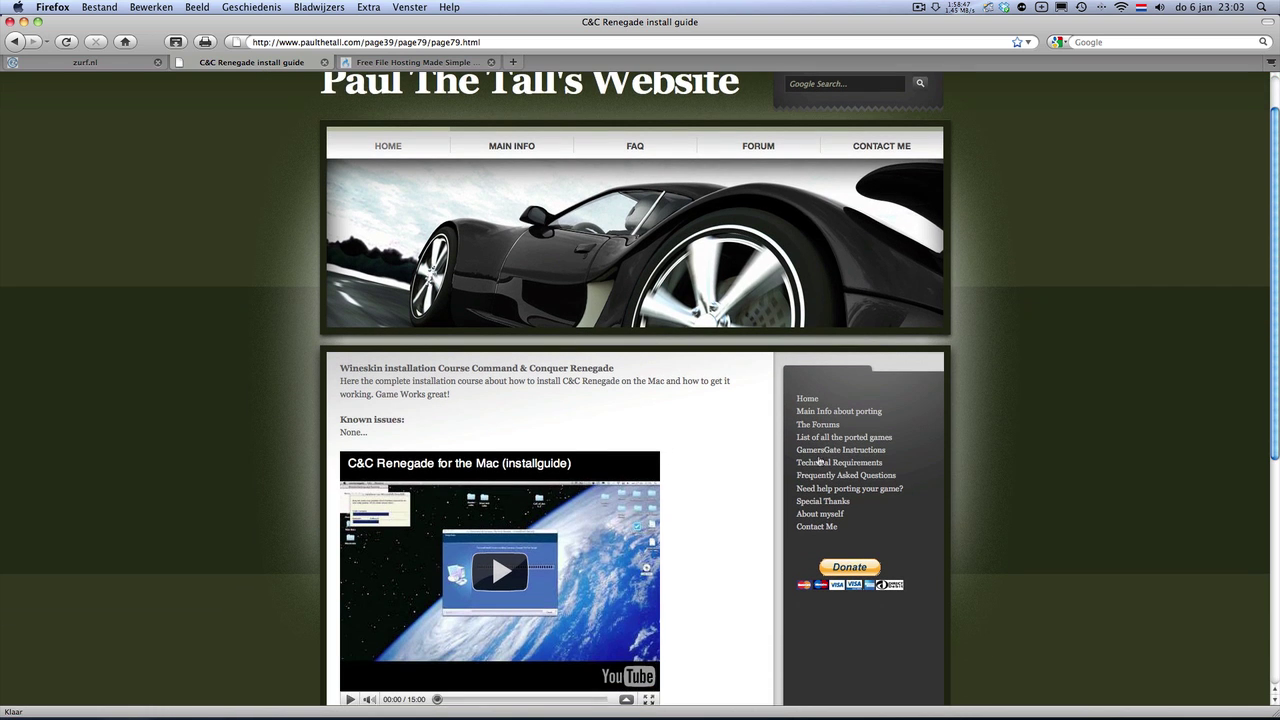
{"action": "left_click", "coordinate": [838, 438]}
{"action": "scroll", "coordinate": [646, 471], "scroll_direction": "down", "scroll_amount": 10}
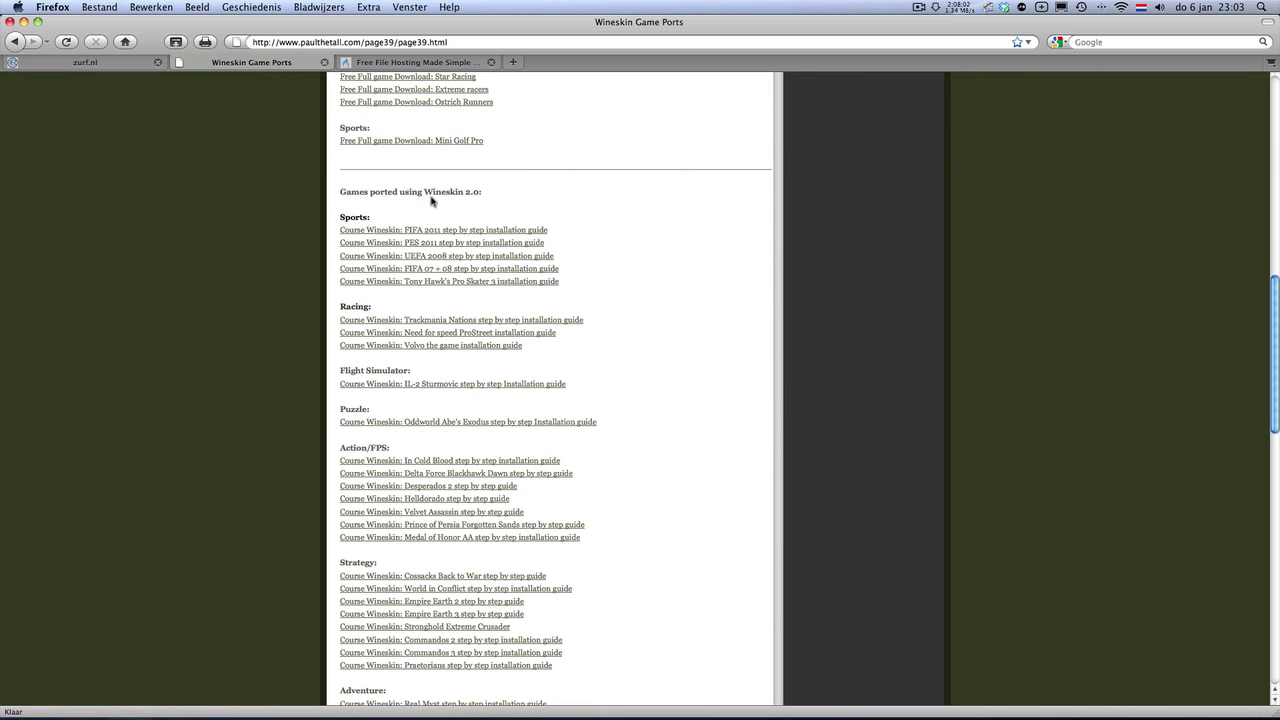
{"action": "left_click_drag", "start_coordinate": [343, 188], "coordinate": [491, 191]}
{"action": "left_click", "coordinate": [531, 194]}
{"action": "scroll", "coordinate": [617, 425], "scroll_direction": "down", "scroll_amount": 10}
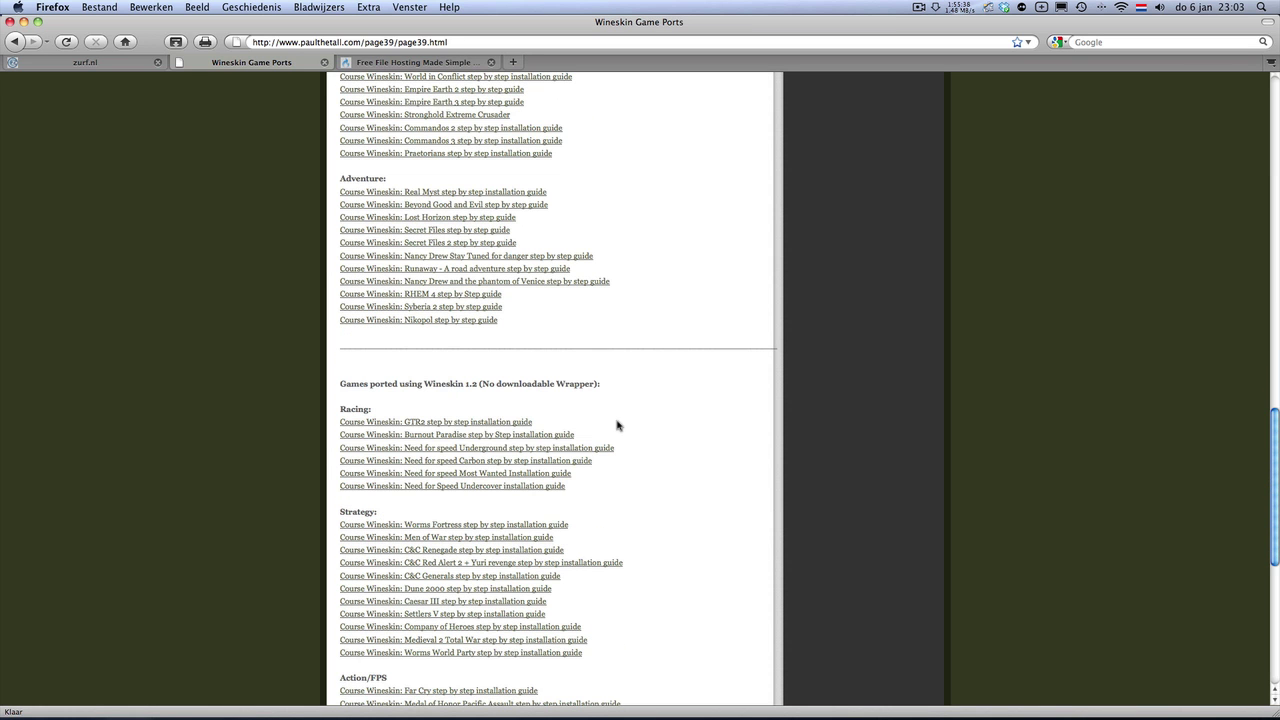
{"action": "scroll", "coordinate": [709, 343], "scroll_direction": "up", "scroll_amount": 9}
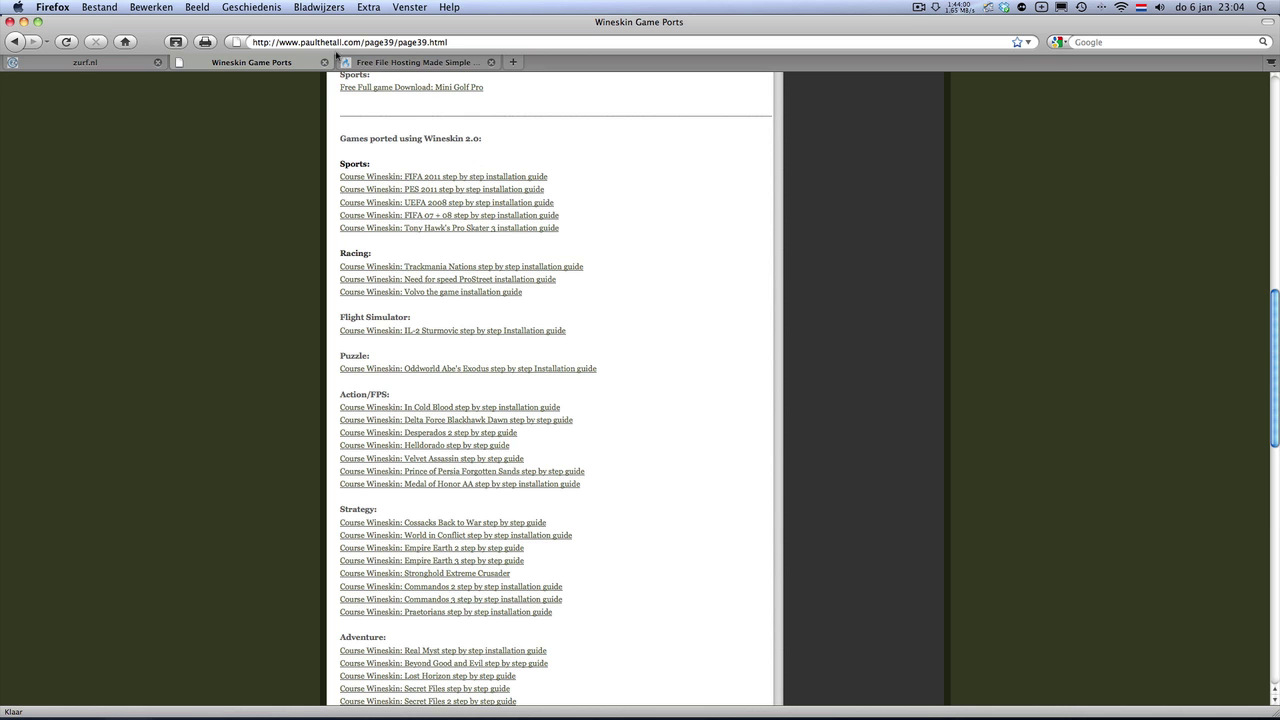
Reveal the desktop via the top-left hot corner and click it to activate Finder
{"action": "mouse_move", "coordinate": [0, 0]}
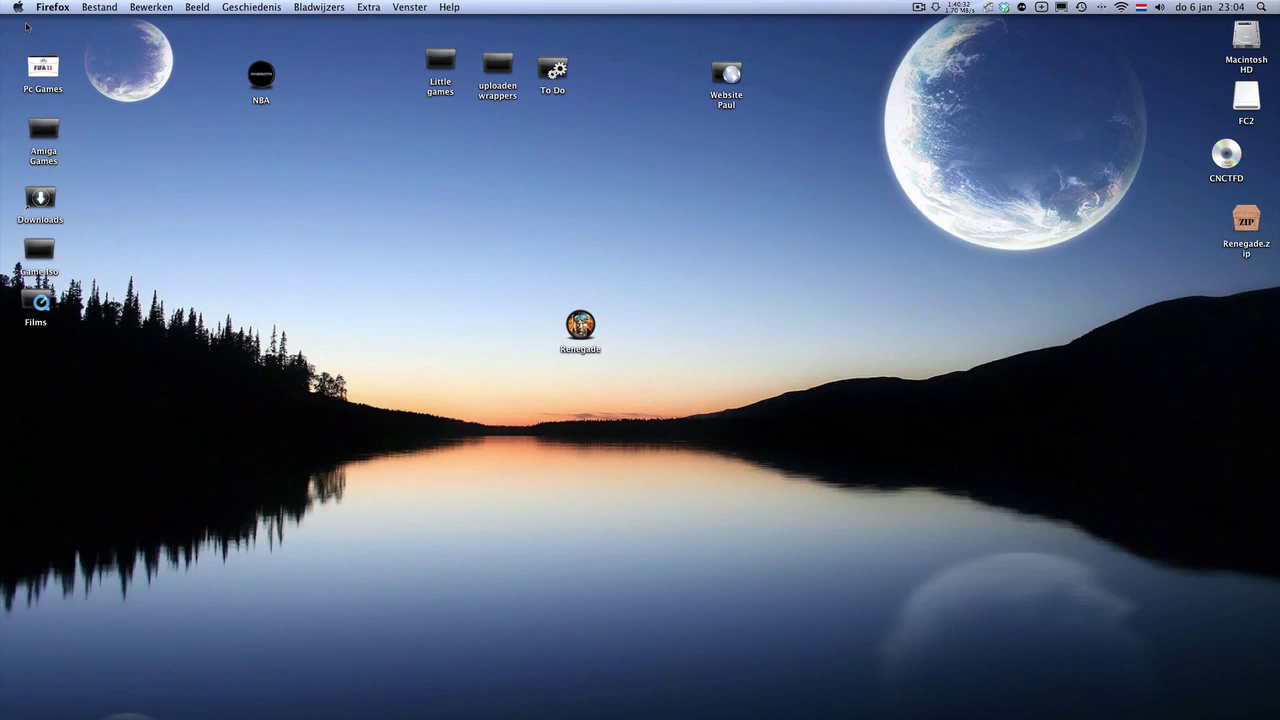
{"action": "left_click", "coordinate": [823, 377]}
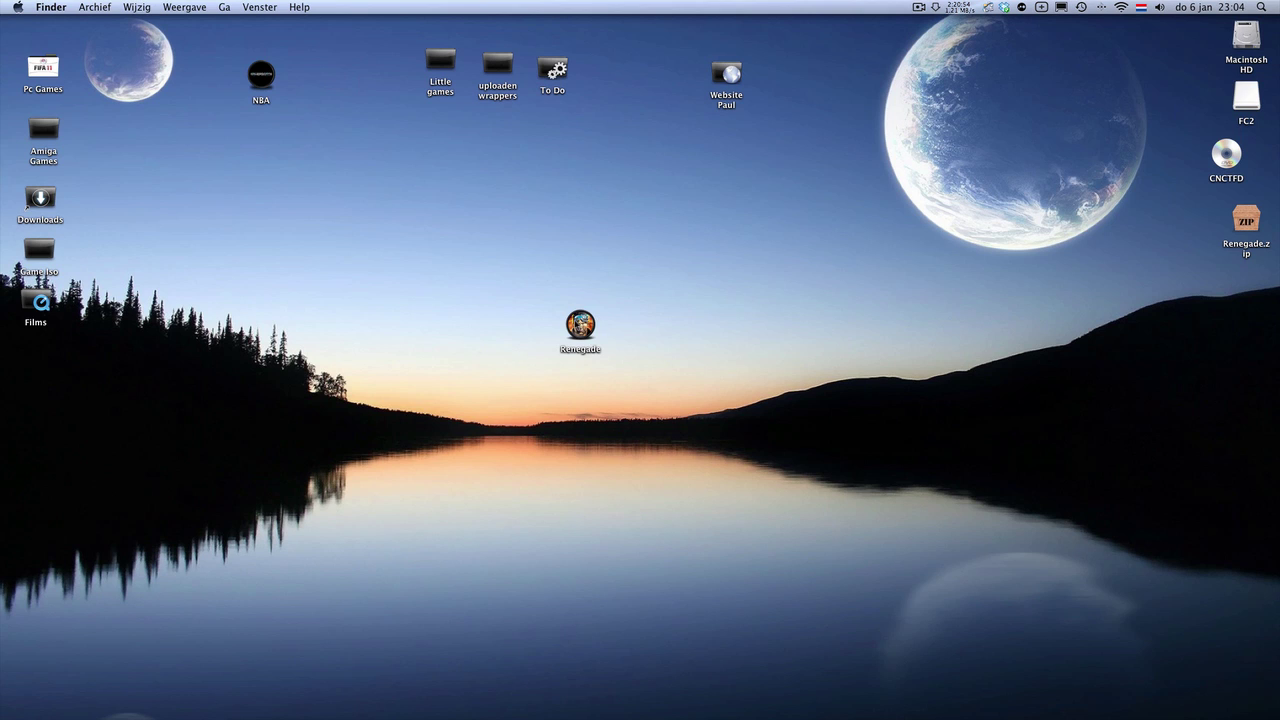
Launch the Renegade wrapper, run Setup.exe from the FC2 disc, then cancel the LockOn setup
{"action": "double_click", "coordinate": [580, 324]}
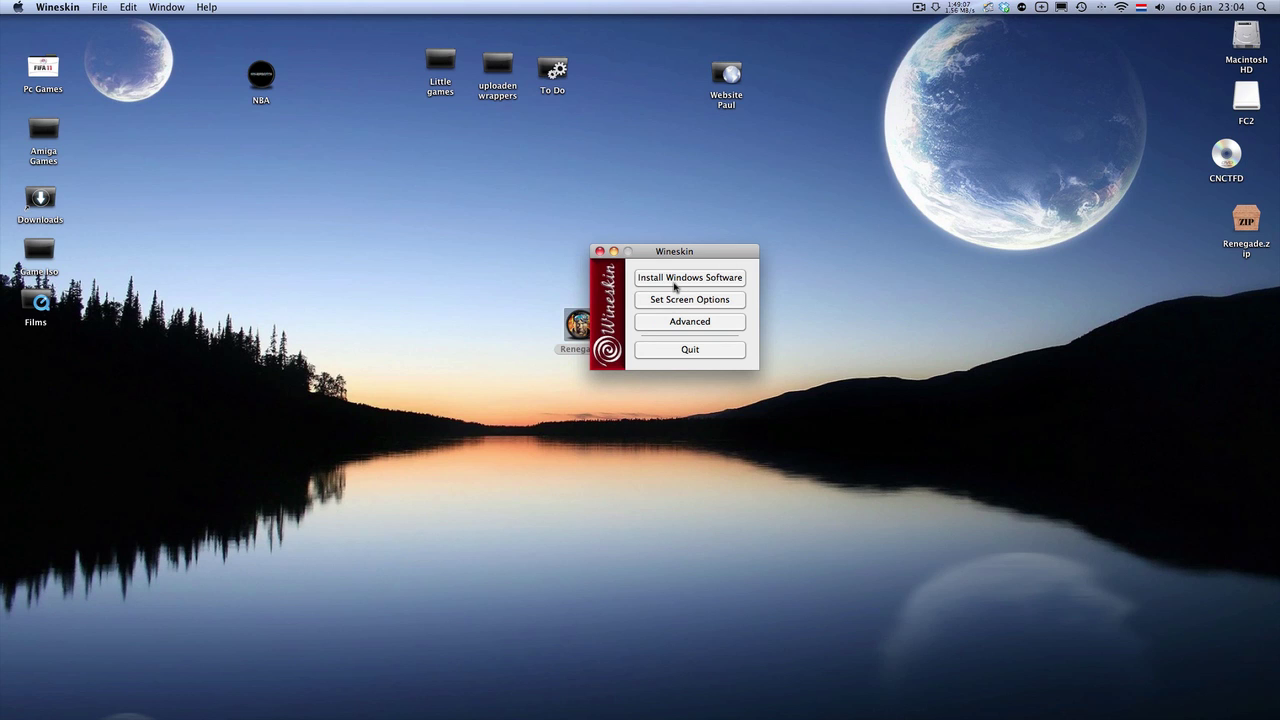
{"action": "left_click", "coordinate": [675, 282]}
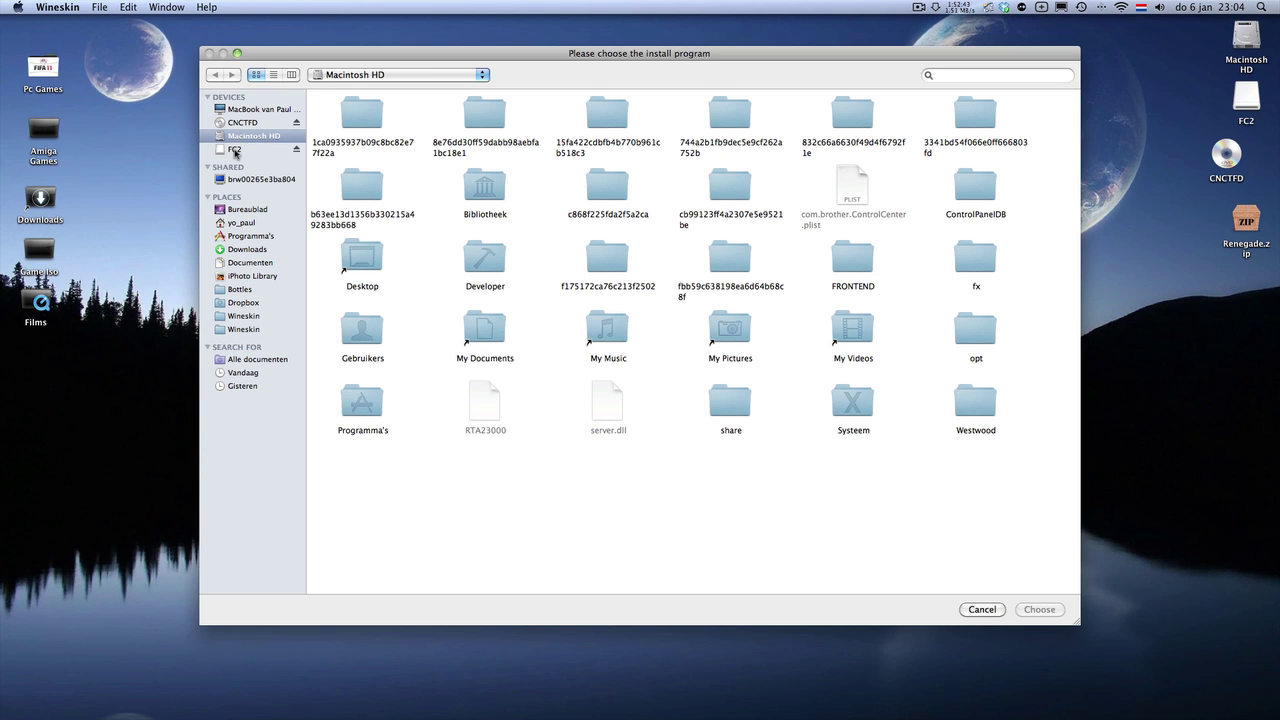
{"action": "left_click", "coordinate": [236, 150]}
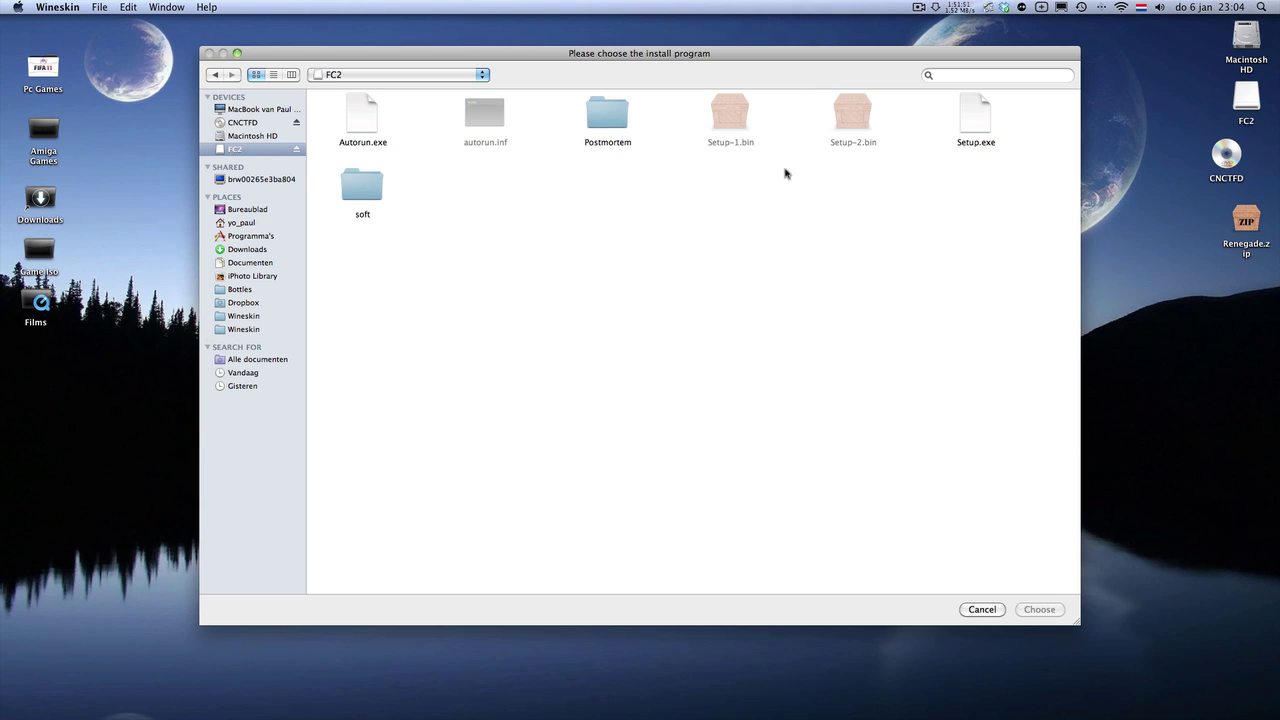
{"action": "left_click", "coordinate": [978, 122]}
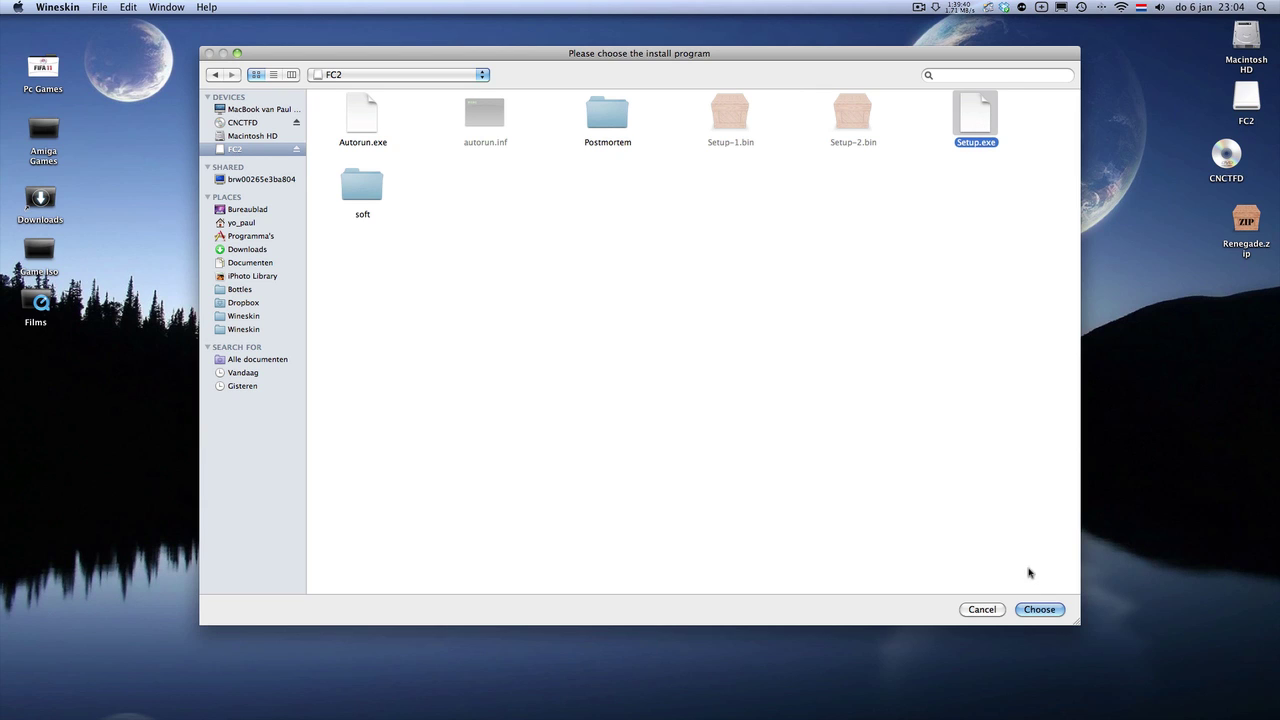
{"action": "left_click", "coordinate": [1036, 609]}
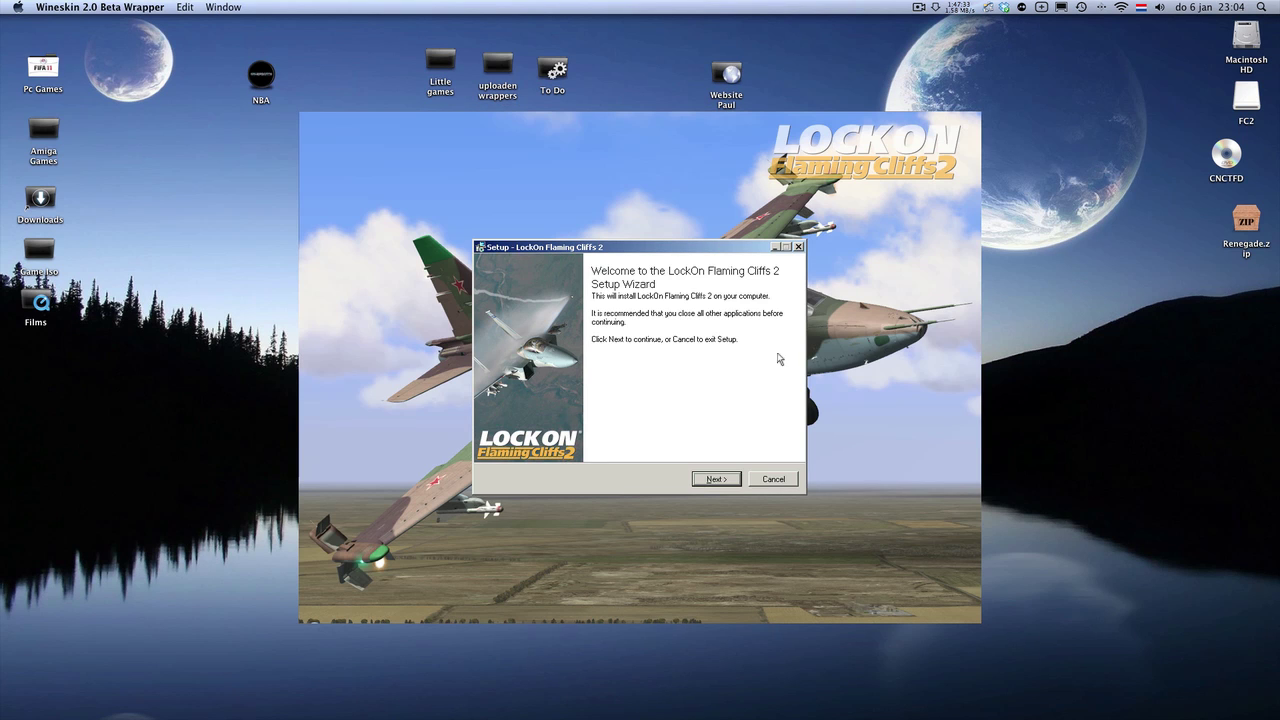
{"action": "left_click", "coordinate": [773, 480]}
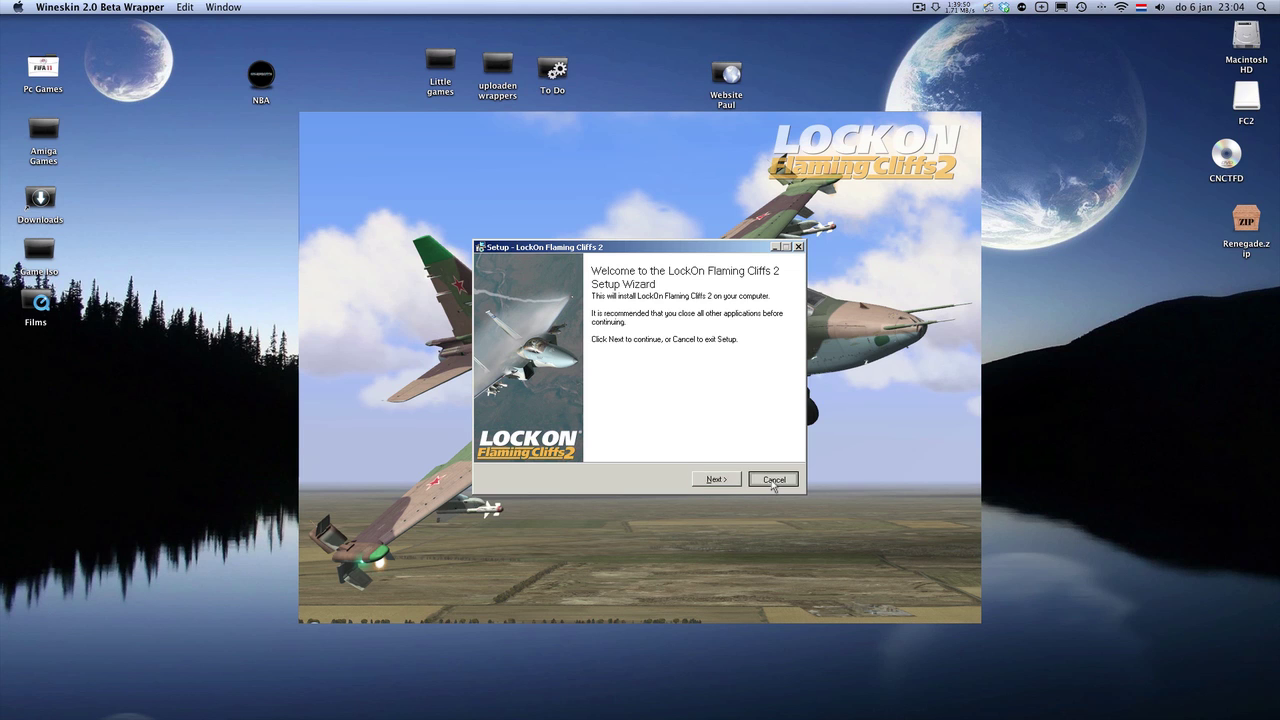
{"action": "left_click", "coordinate": [613, 399]}
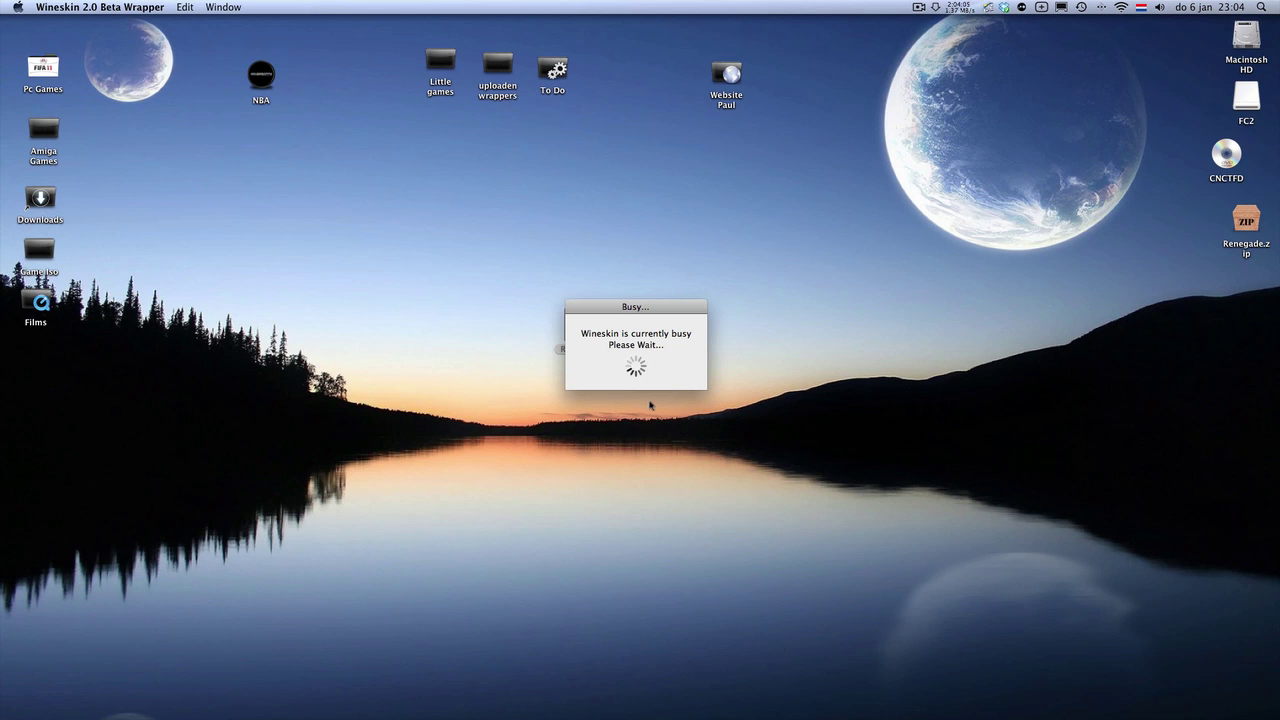
Dismiss the alert and run Autorun.exe from the CNCTFD disc through Install Windows Software
{"action": "left_click", "coordinate": [741, 250]}
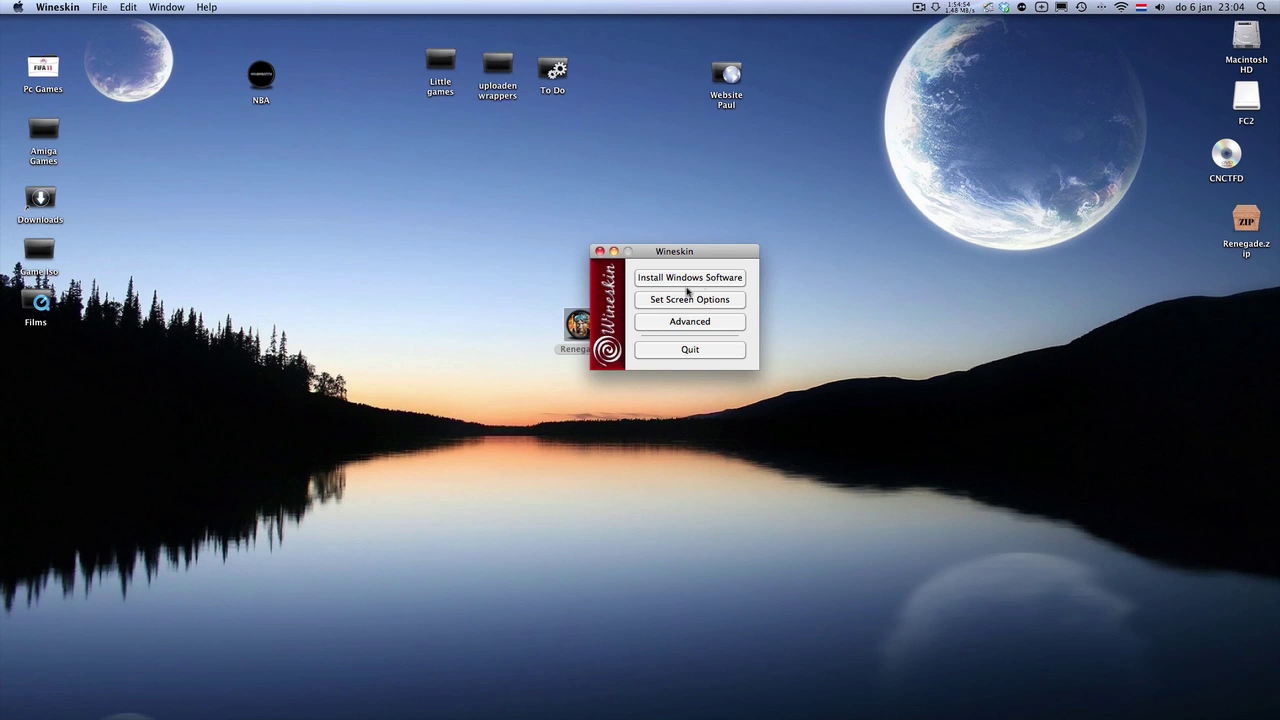
{"action": "left_click", "coordinate": [689, 288]}
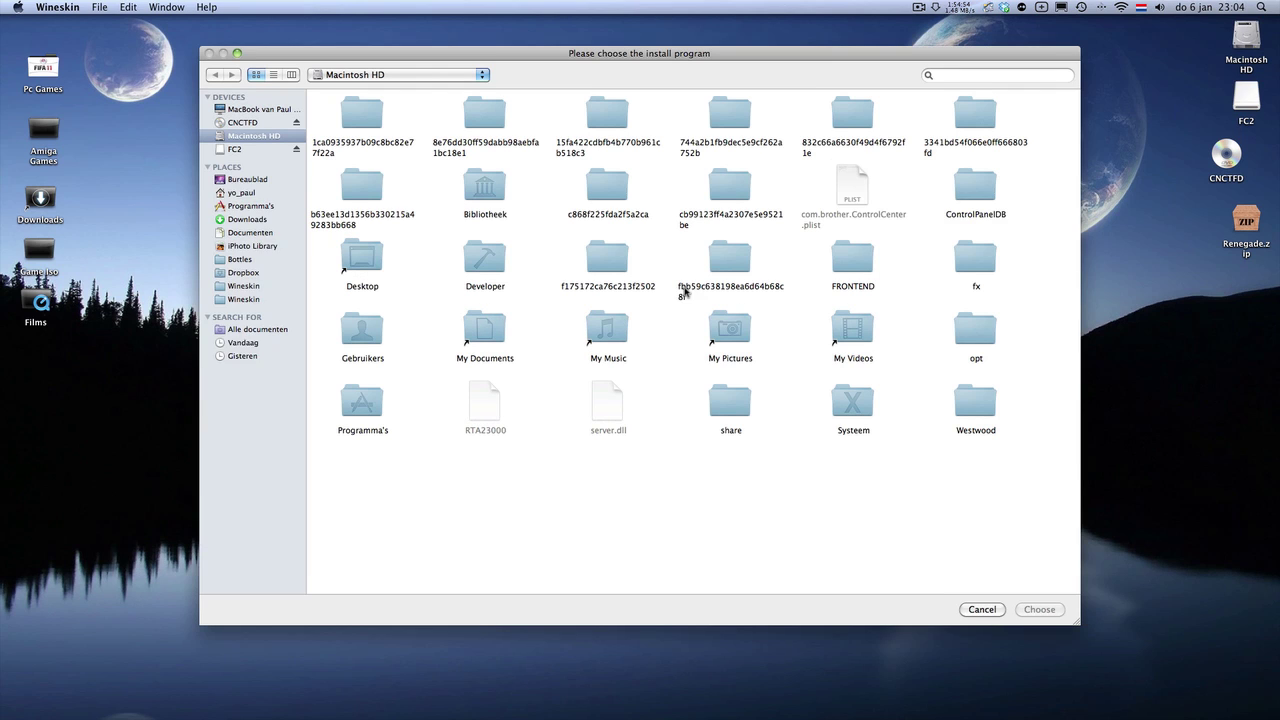
{"action": "left_click", "coordinate": [248, 122]}
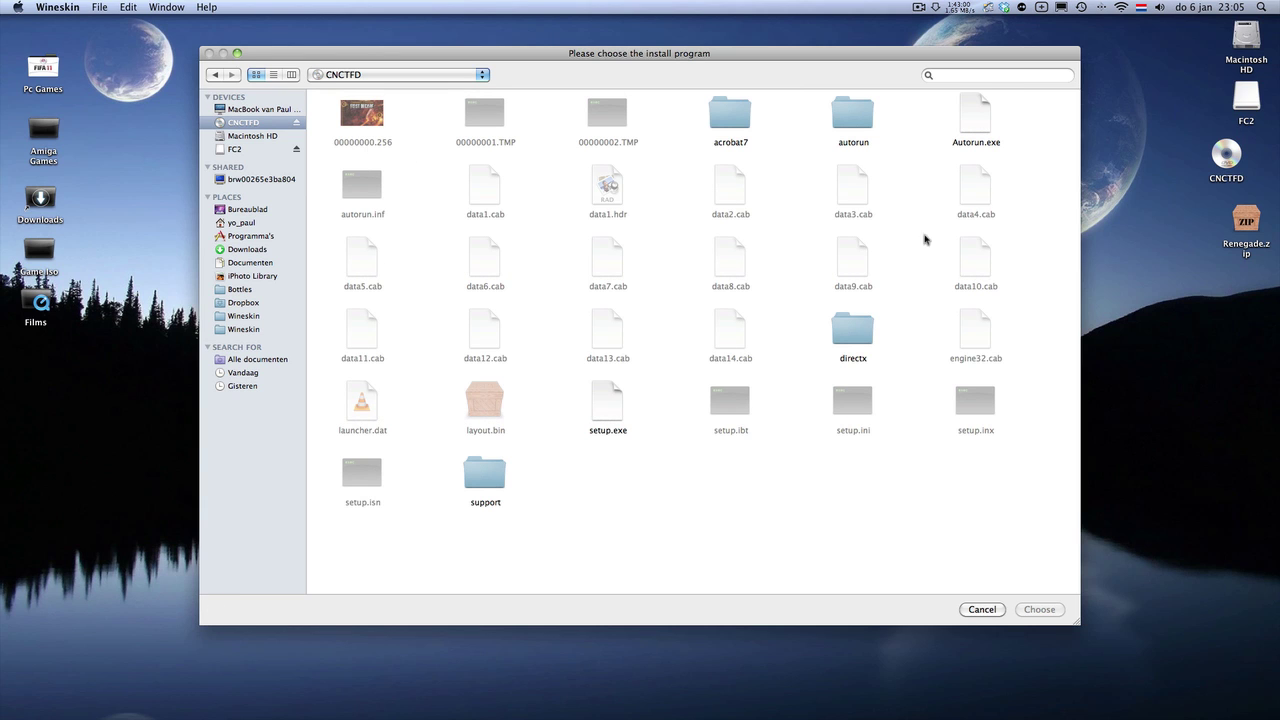
{"action": "double_click", "coordinate": [981, 118]}
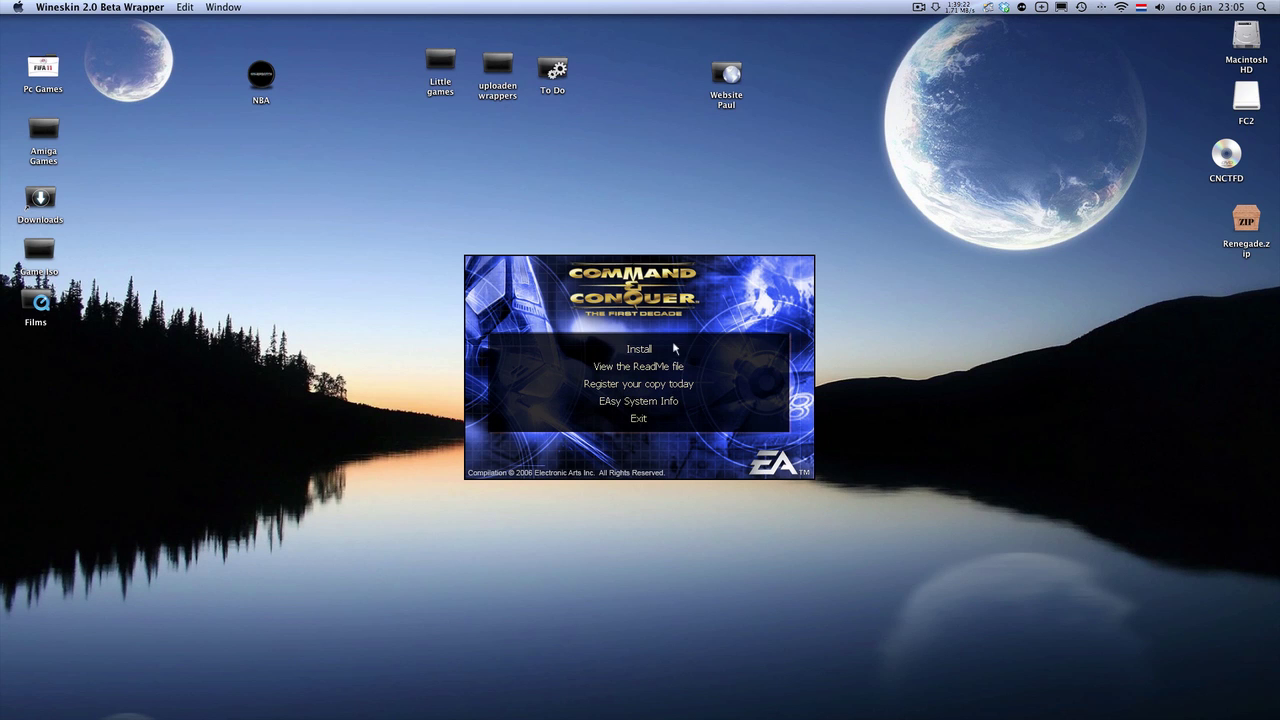
Start the First Decade install, enter the serial, pick Custom setup, and keep the default folder
{"action": "left_click", "coordinate": [646, 350]}
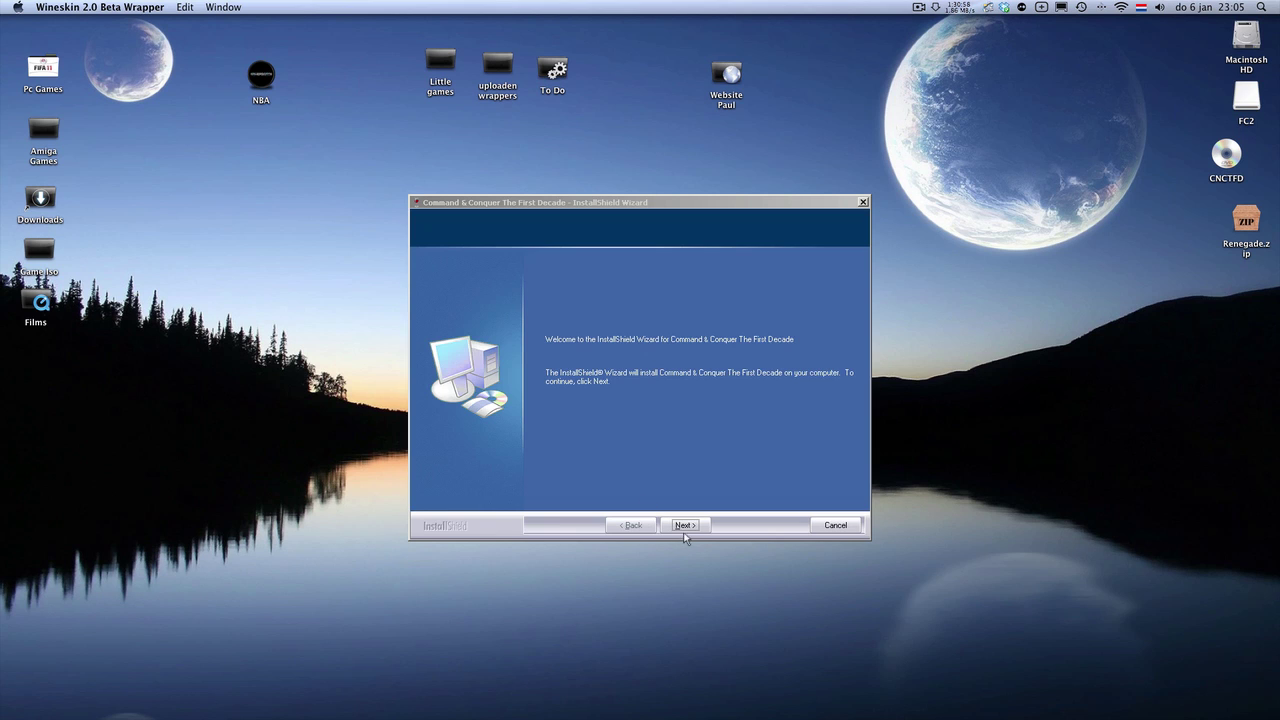
{"action": "left_click", "coordinate": [685, 525]}
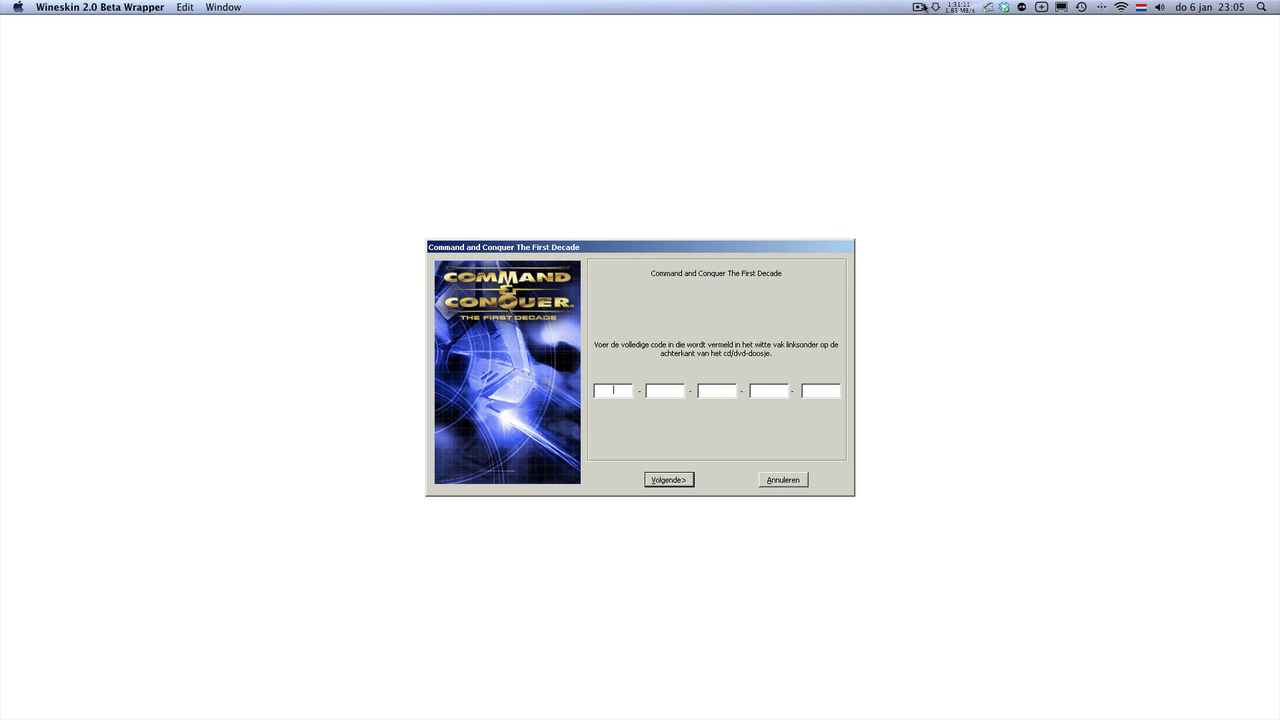
{"action": "left_click", "coordinate": [918, 7]}
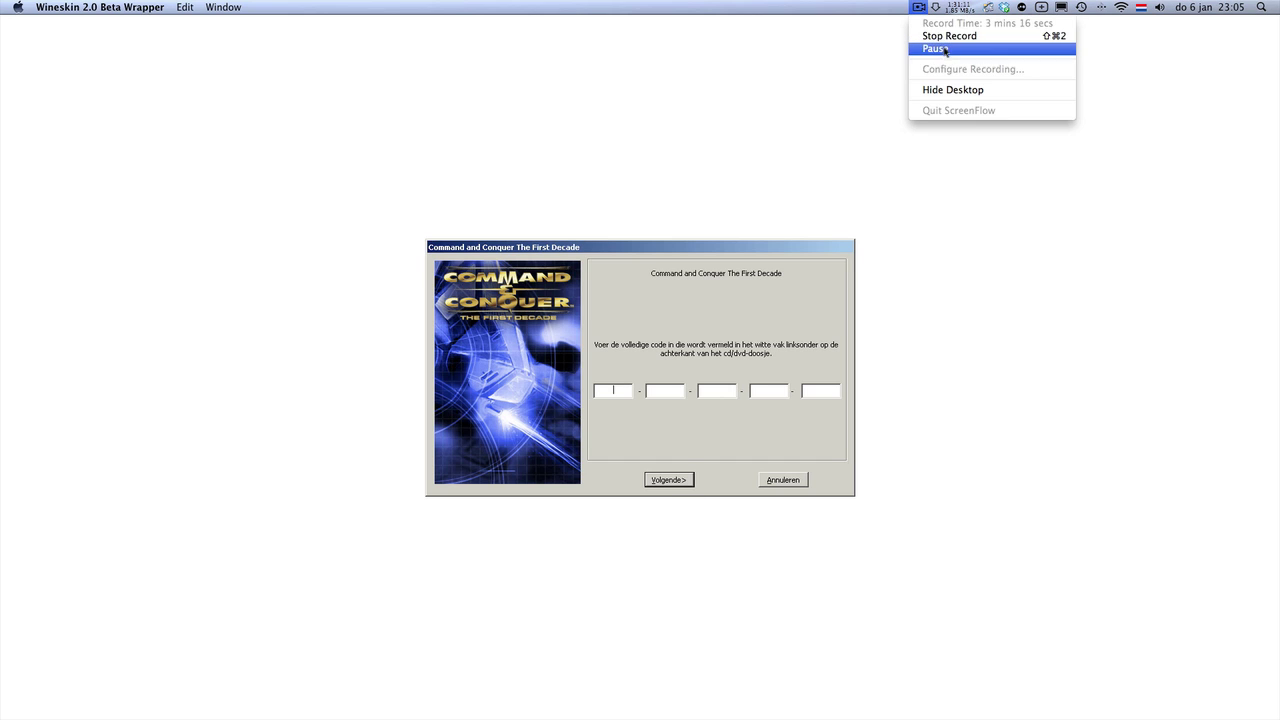
{"action": "left_click", "coordinate": [925, 46]}
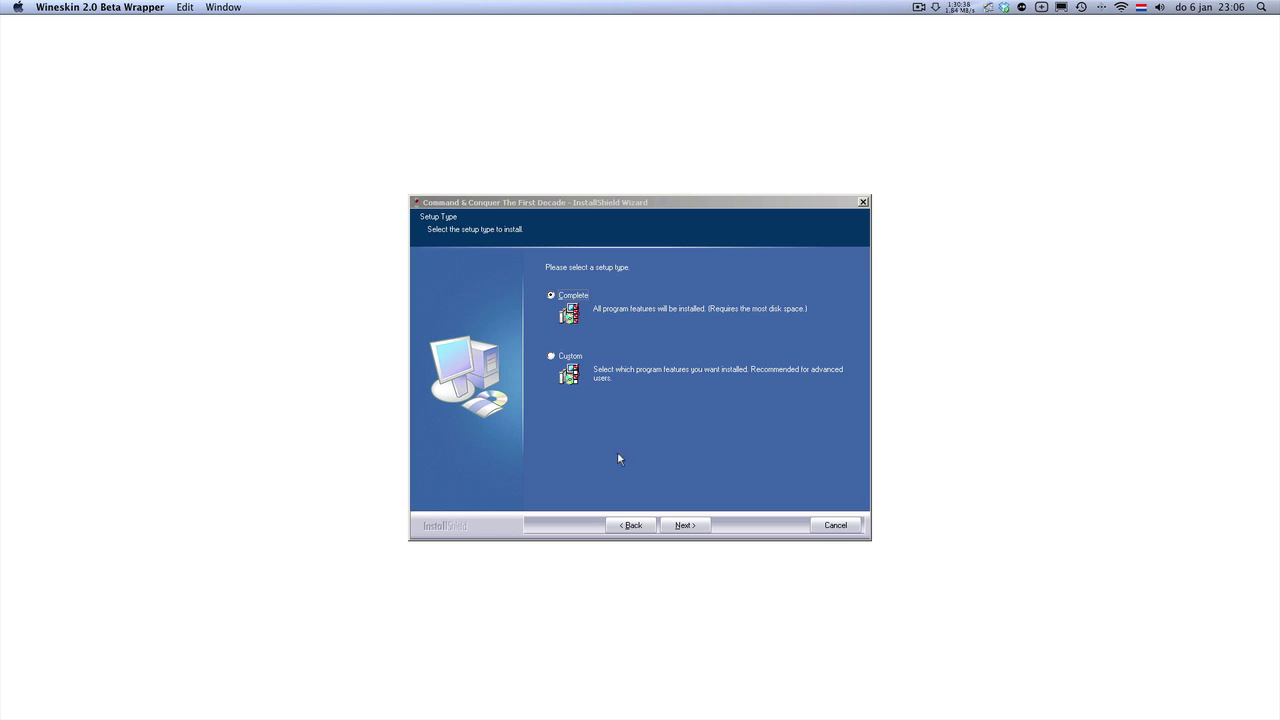
{"action": "left_click", "coordinate": [551, 357]}
{"action": "left_click", "coordinate": [686, 526]}
{"action": "left_click", "coordinate": [824, 281]}
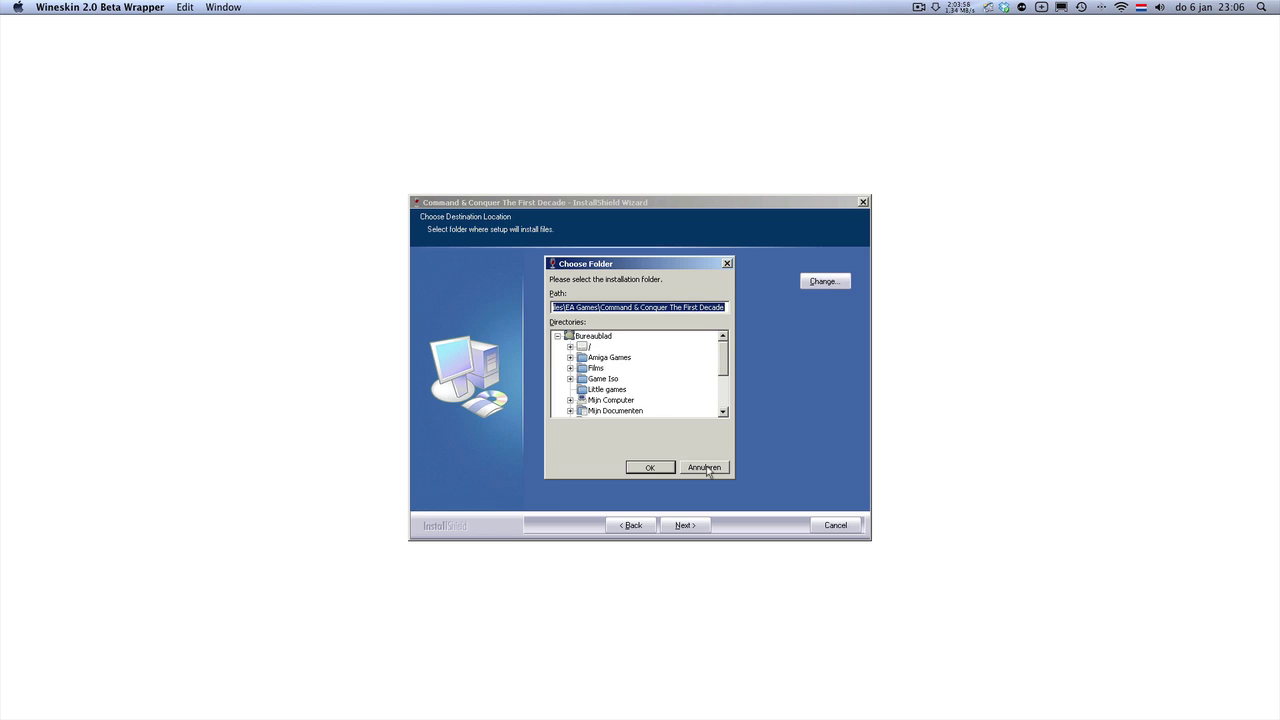
{"action": "left_click", "coordinate": [652, 478]}
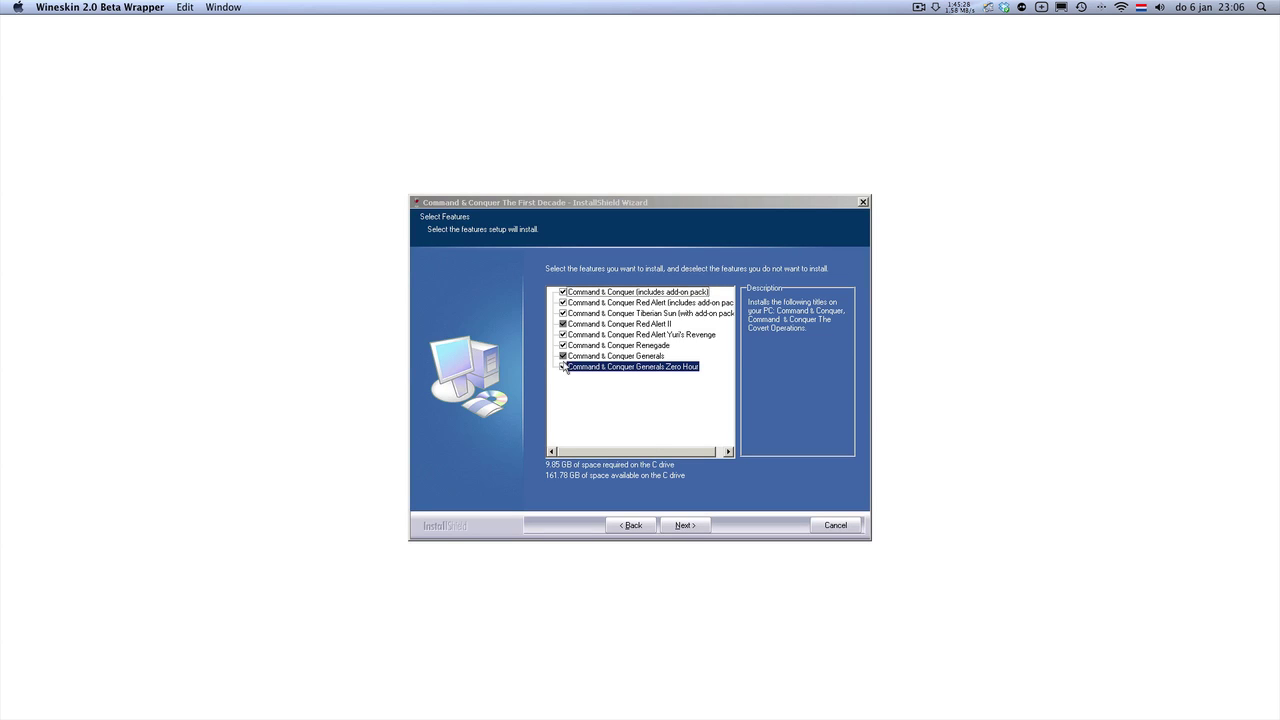
Untick the other six C&C titles, leaving only Command & Conquer Renegade (1.32 GB) selected
{"action": "left_click", "coordinate": [563, 355]}
{"action": "left_click", "coordinate": [563, 345]}
{"action": "left_click", "coordinate": [565, 336]}
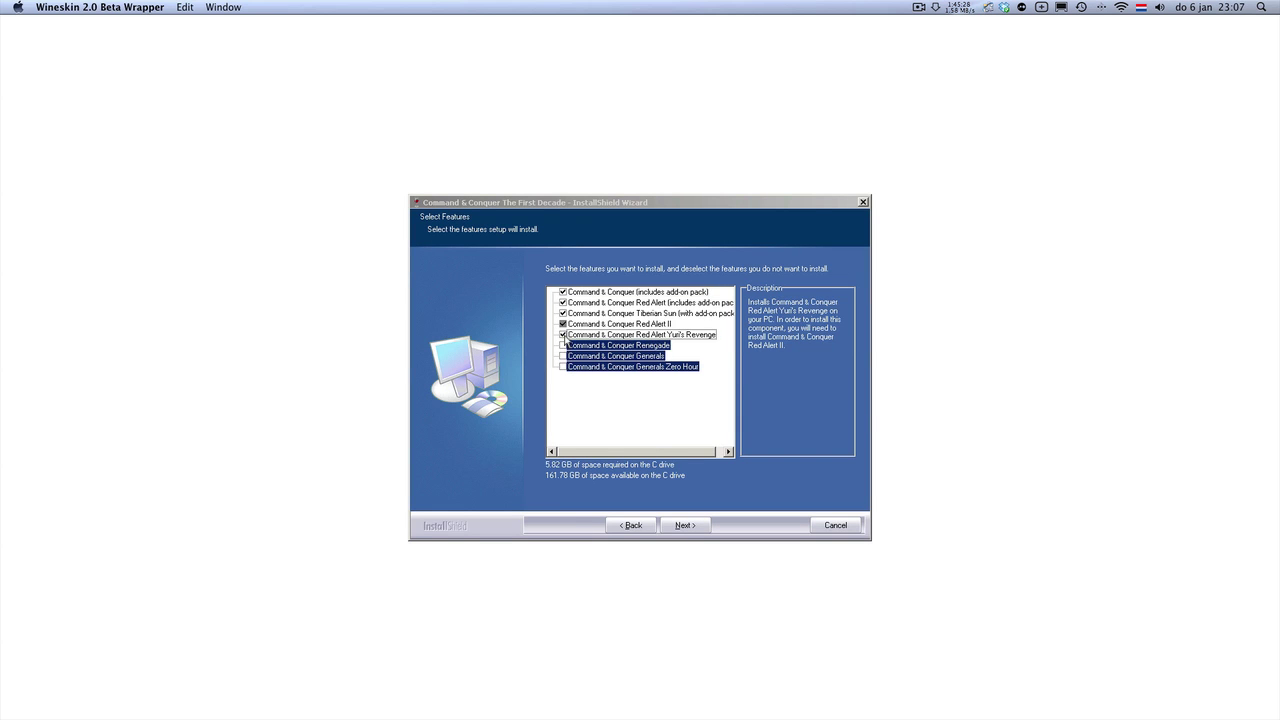
{"action": "left_click", "coordinate": [563, 325]}
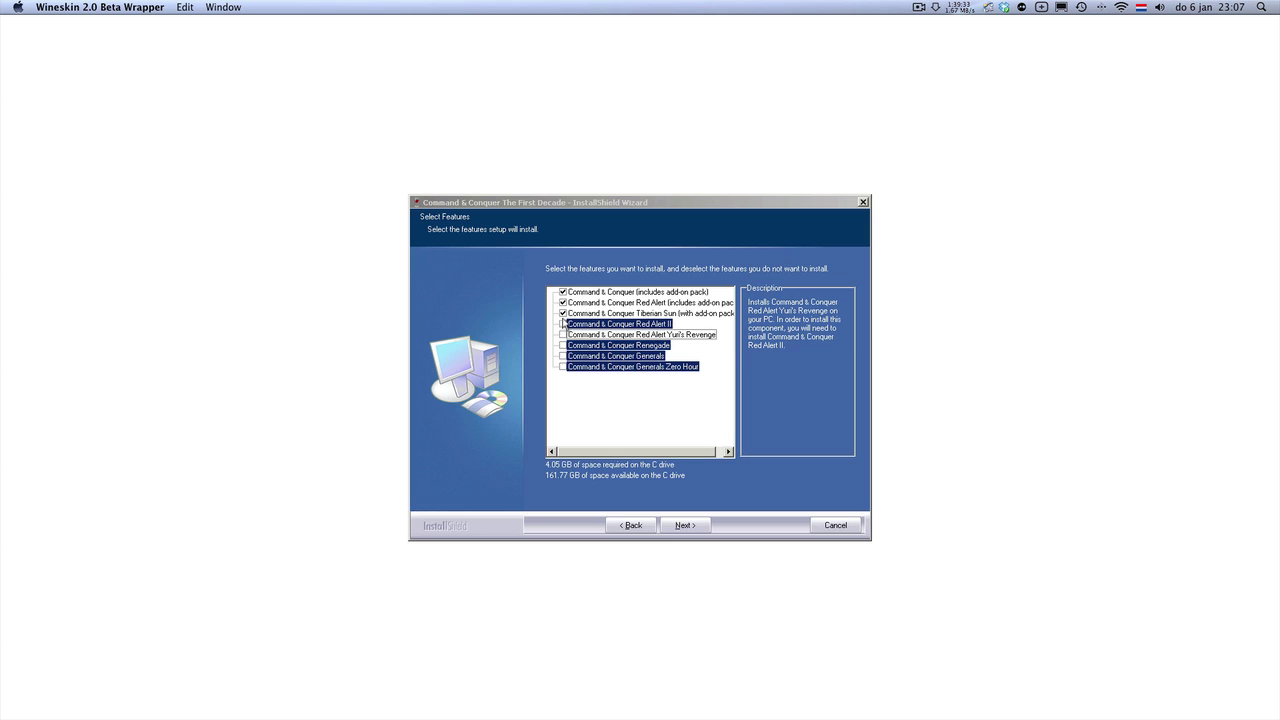
{"action": "left_click", "coordinate": [563, 313]}
{"action": "left_click", "coordinate": [563, 302]}
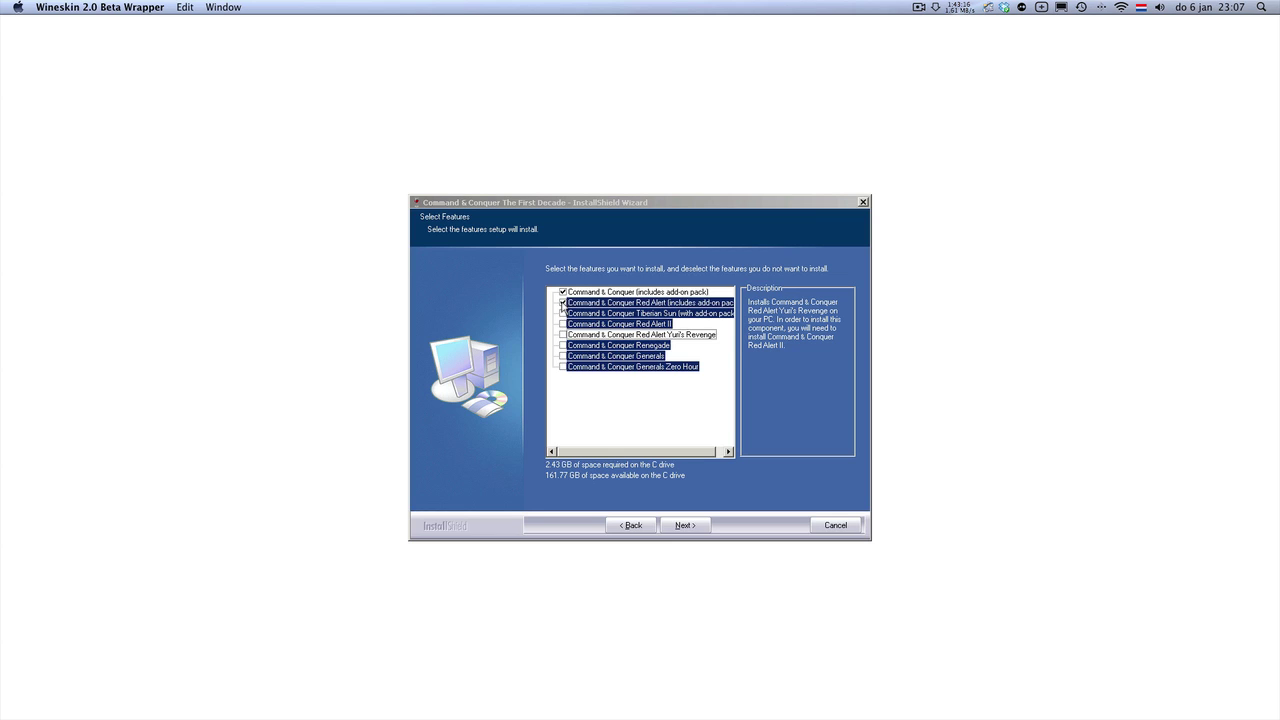
{"action": "left_click", "coordinate": [563, 291]}
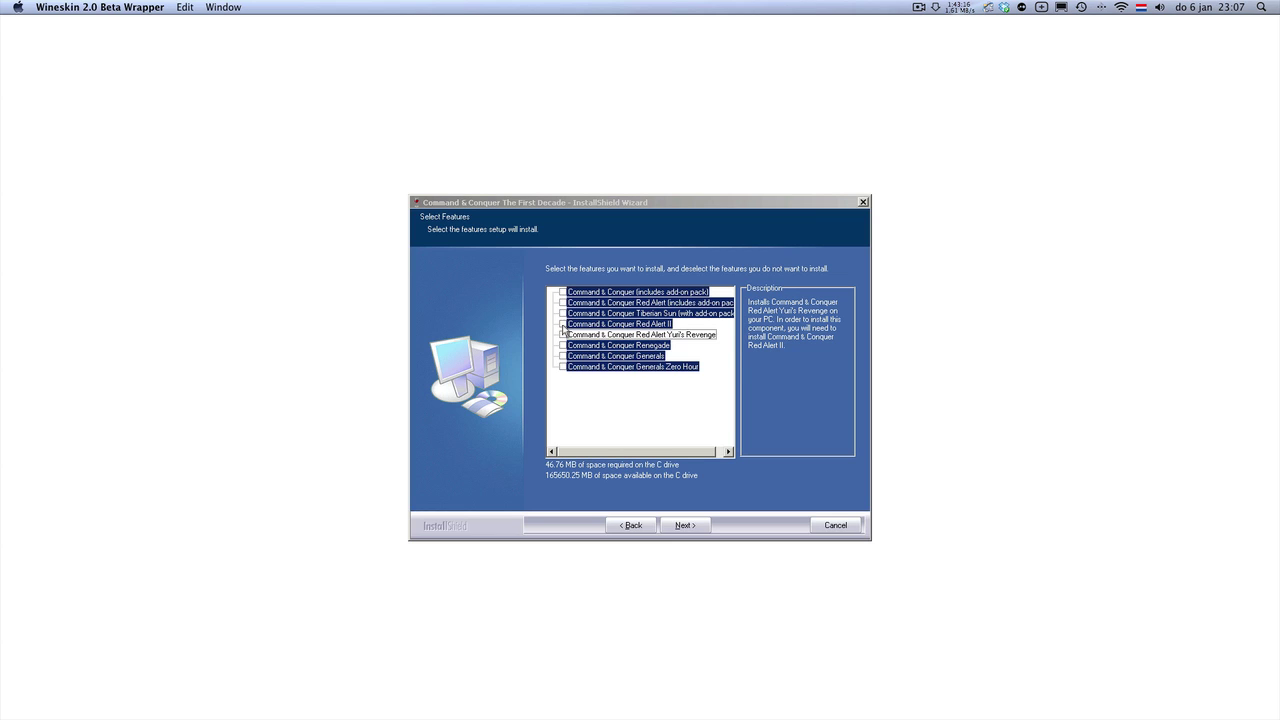
{"action": "left_click", "coordinate": [563, 345]}
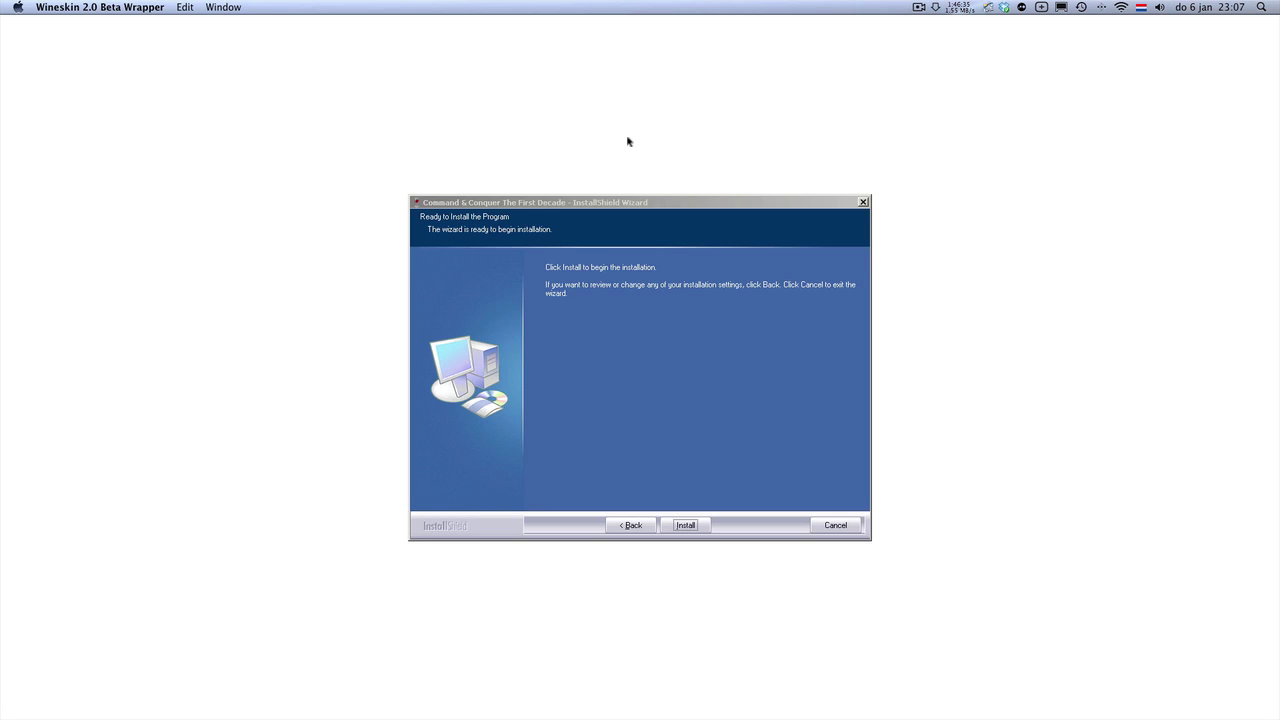
Install Command & Conquer The First Decade and let the wizard run to its Wizard Complete page
{"action": "left_click", "coordinate": [686, 525]}
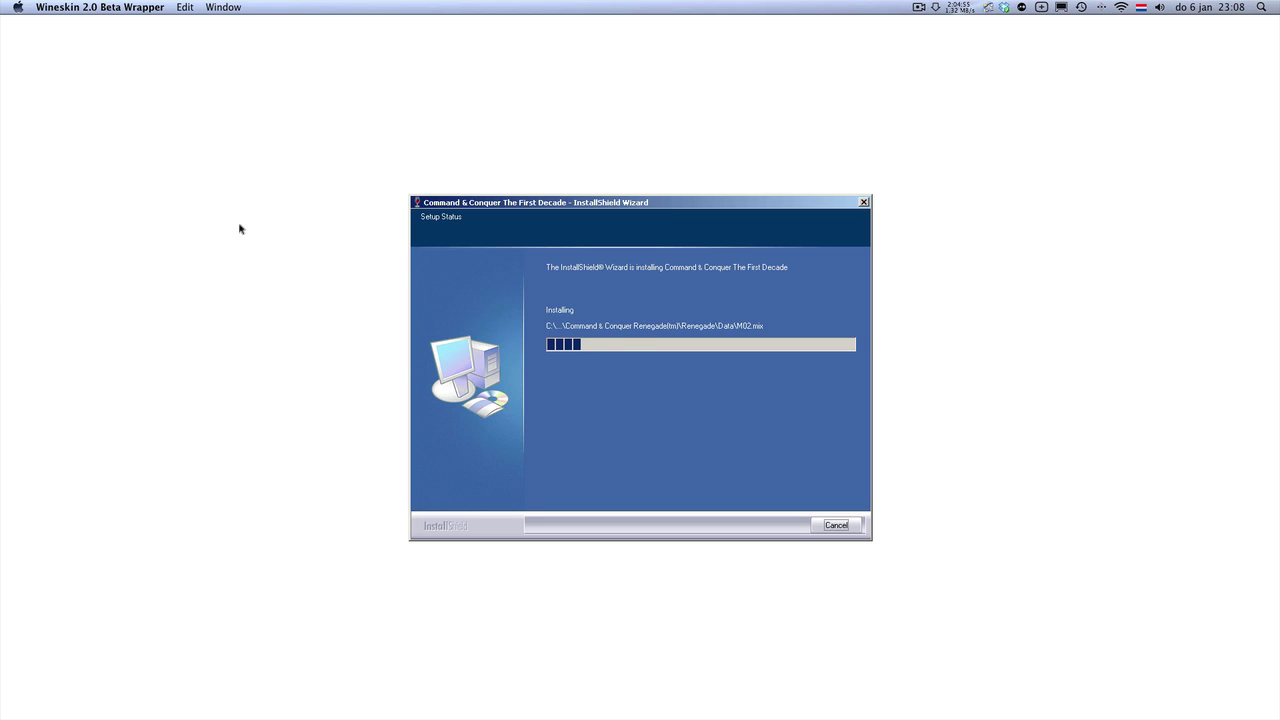
{"action": "left_click", "coordinate": [918, 8]}
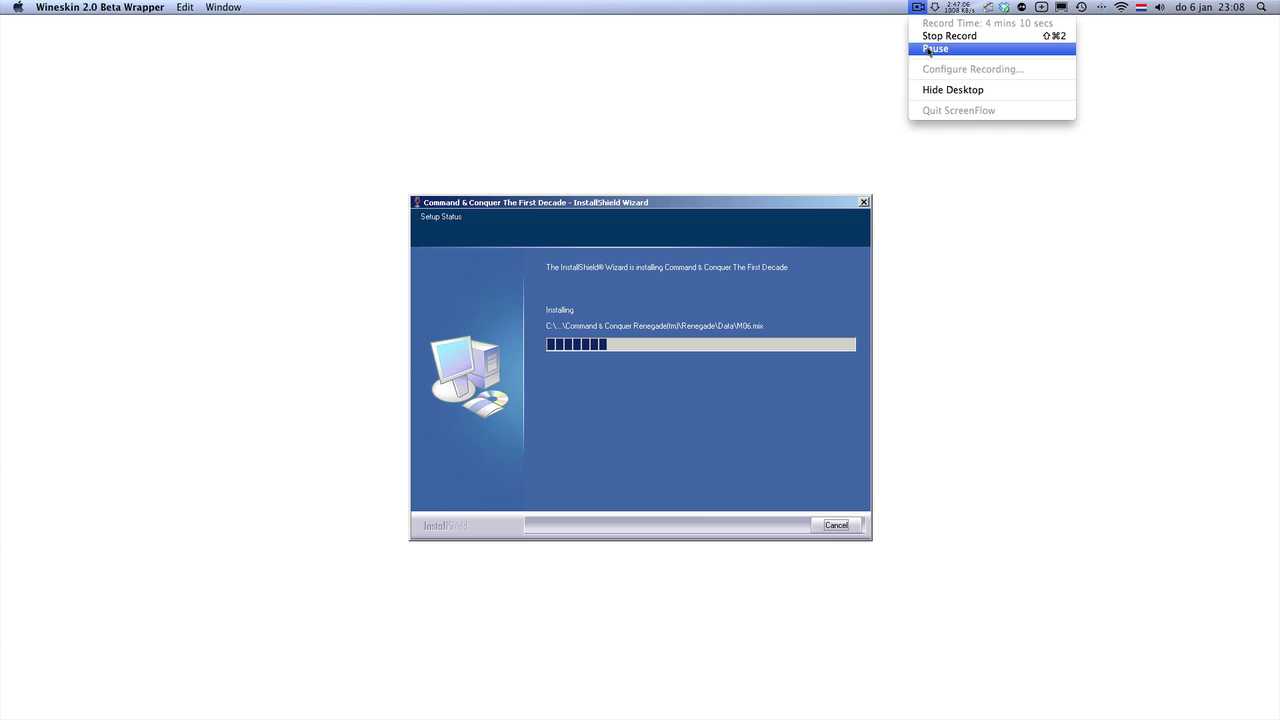
{"action": "left_click", "coordinate": [936, 47]}
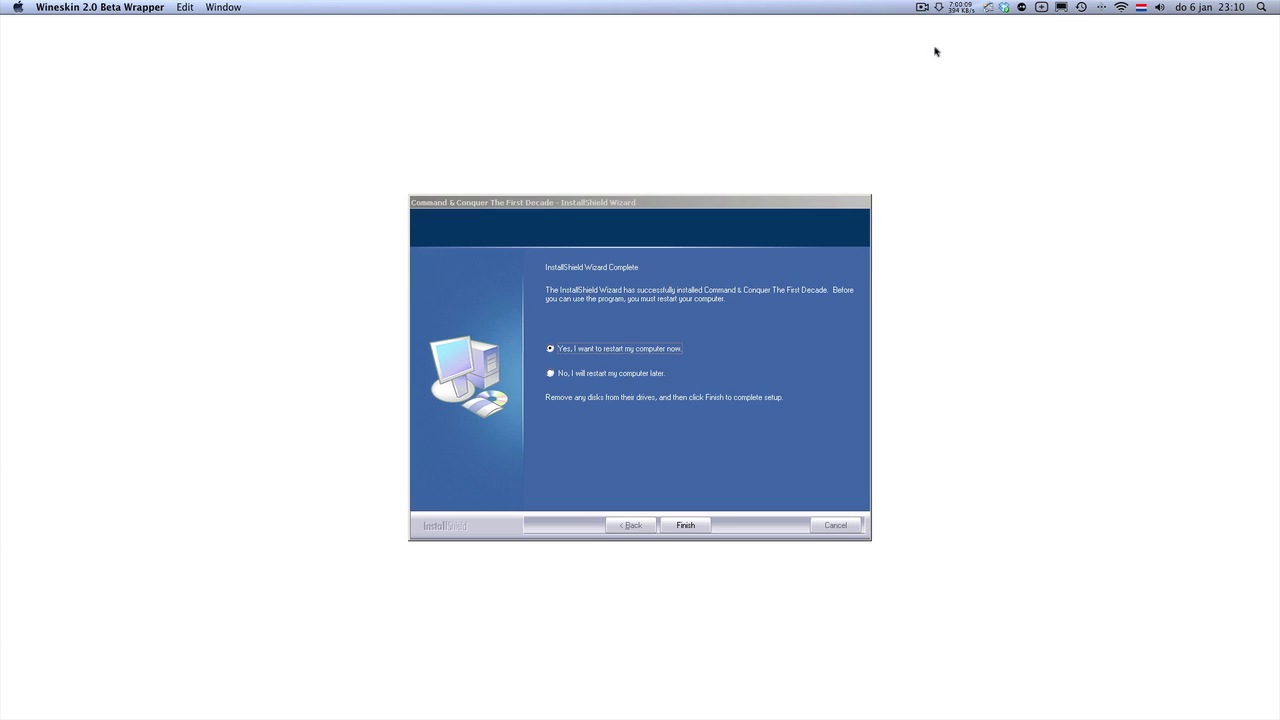
Close the finished installer, postpone EA registration, and set Renegade's Game.exe as the main executable
{"action": "left_click", "coordinate": [685, 525]}
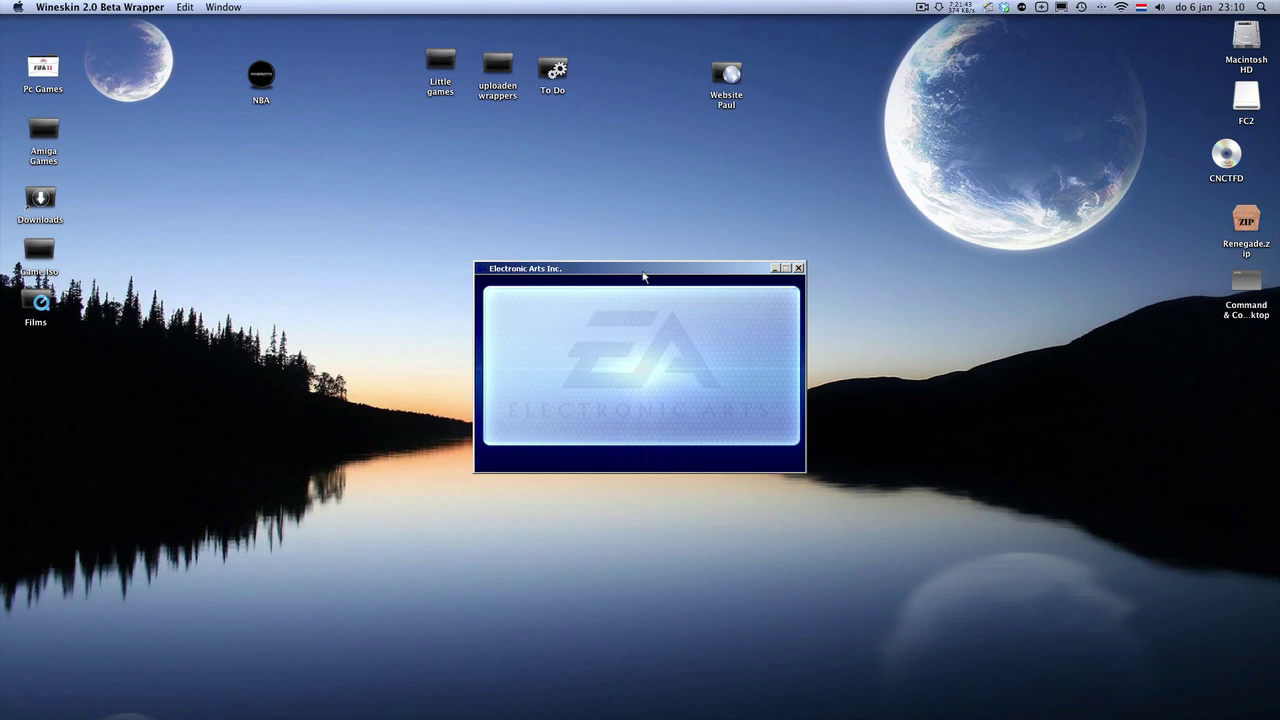
{"action": "left_click", "coordinate": [594, 458]}
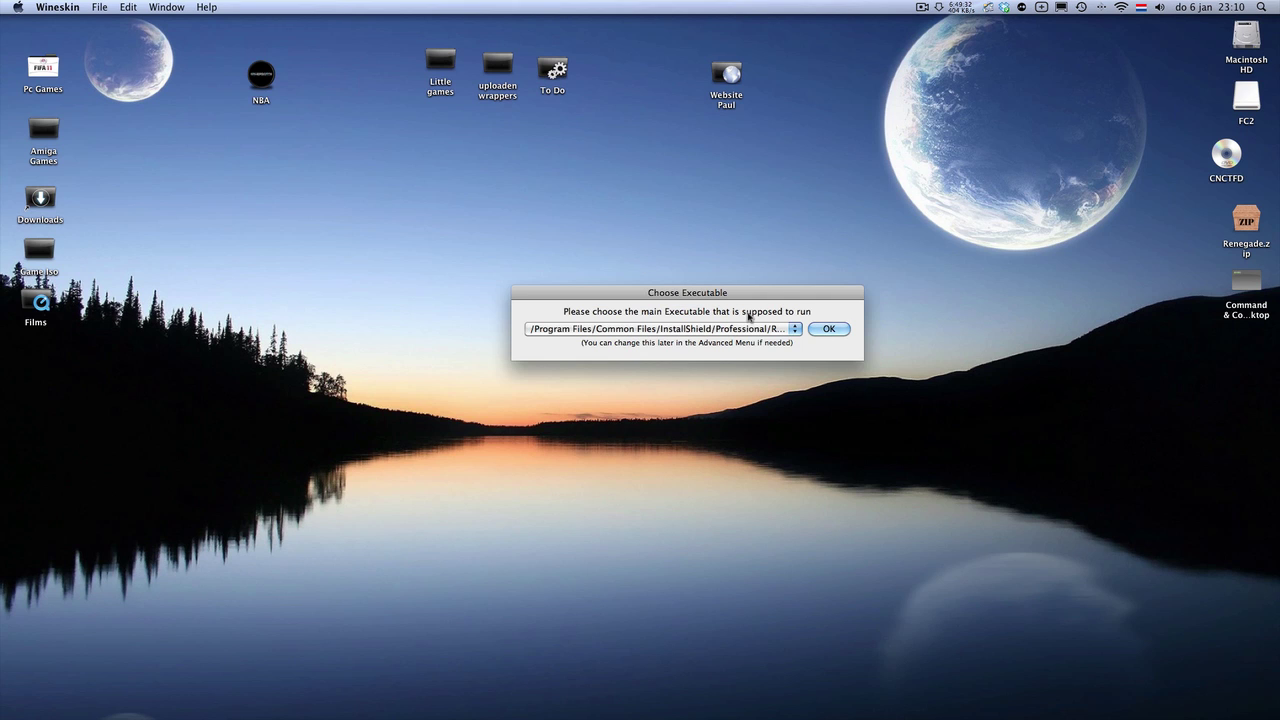
{"action": "left_click", "coordinate": [798, 330]}
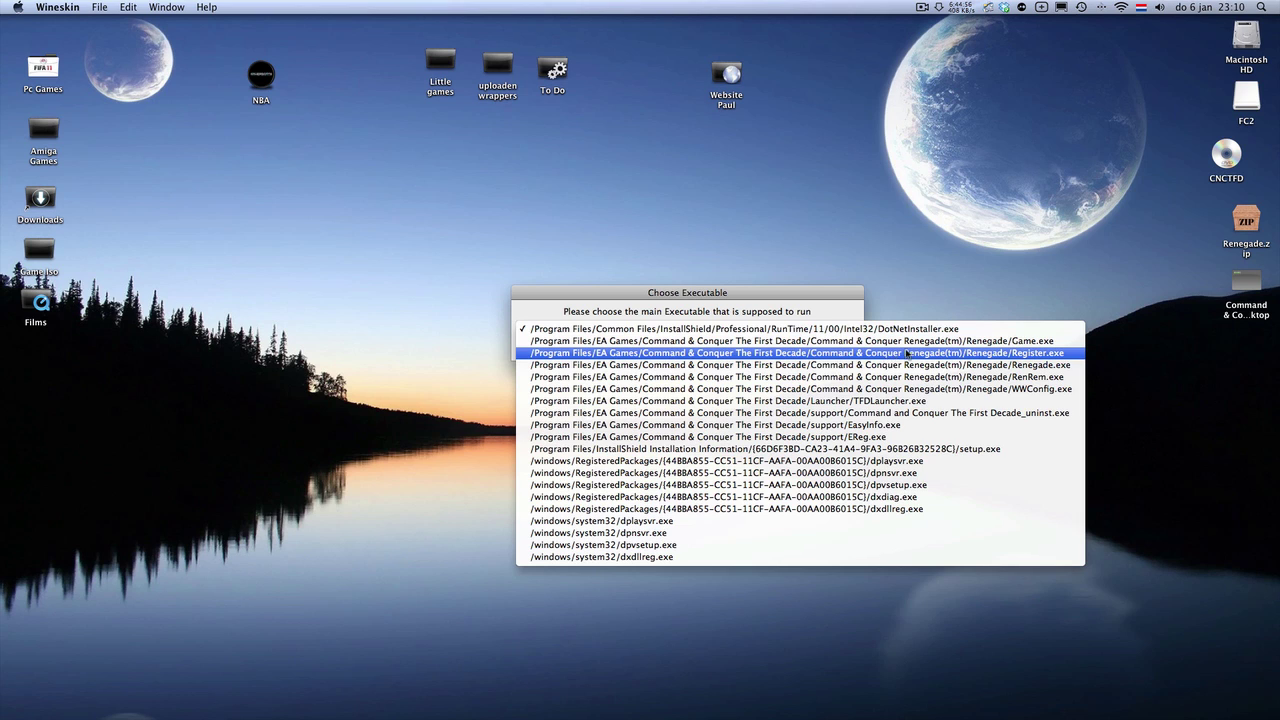
{"action": "left_click", "coordinate": [1012, 347]}
{"action": "left_click", "coordinate": [832, 331]}
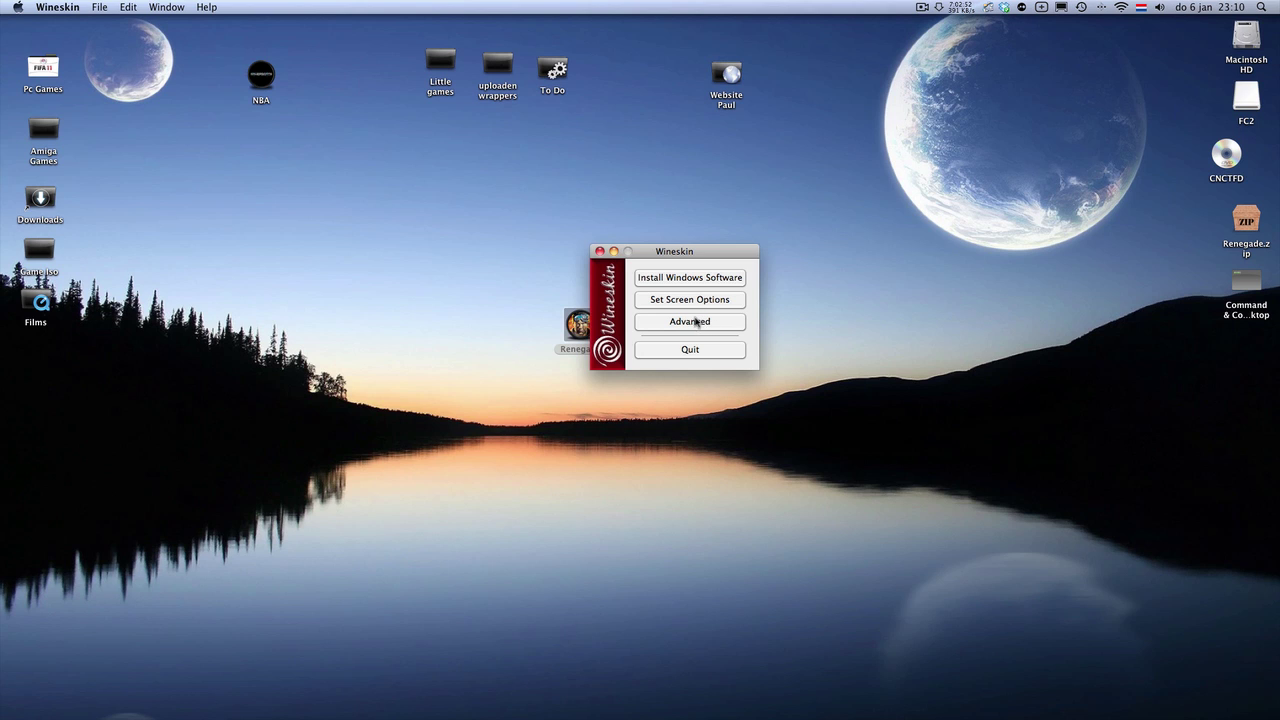
Close the Wineskin advanced settings window and quit Wineskin
{"action": "left_click", "coordinate": [698, 325]}
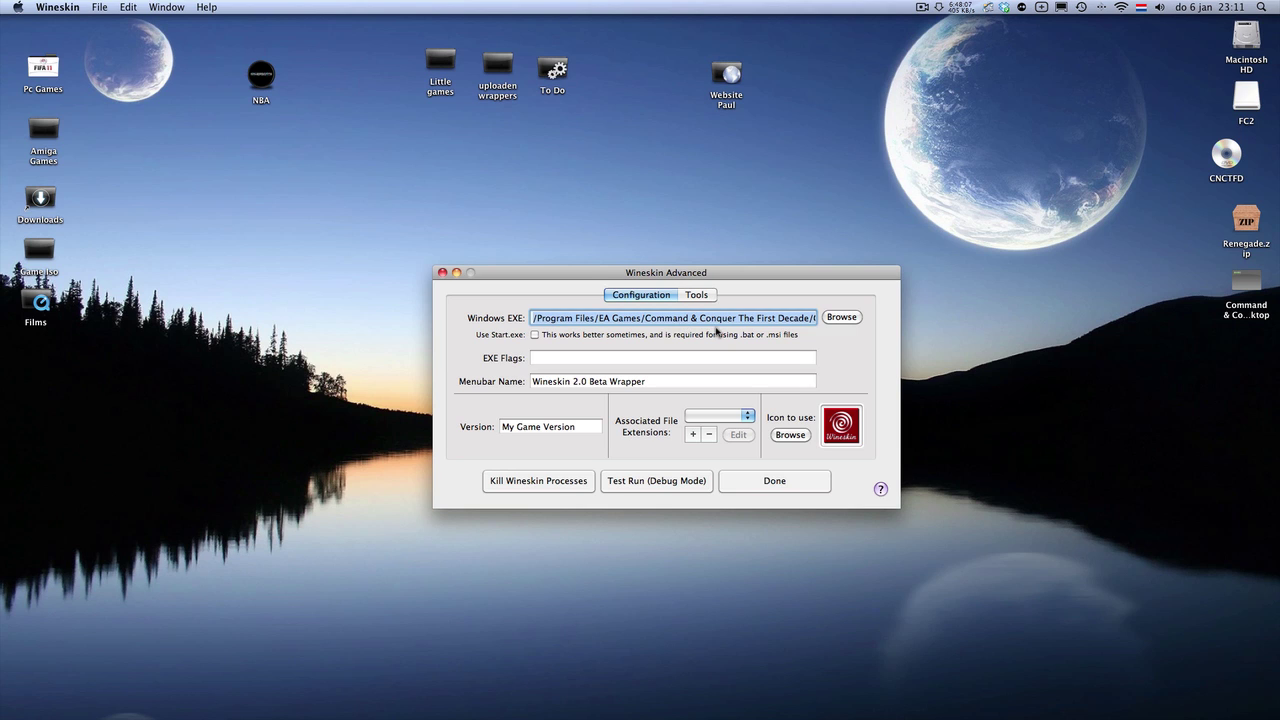
{"action": "left_click", "coordinate": [765, 481]}
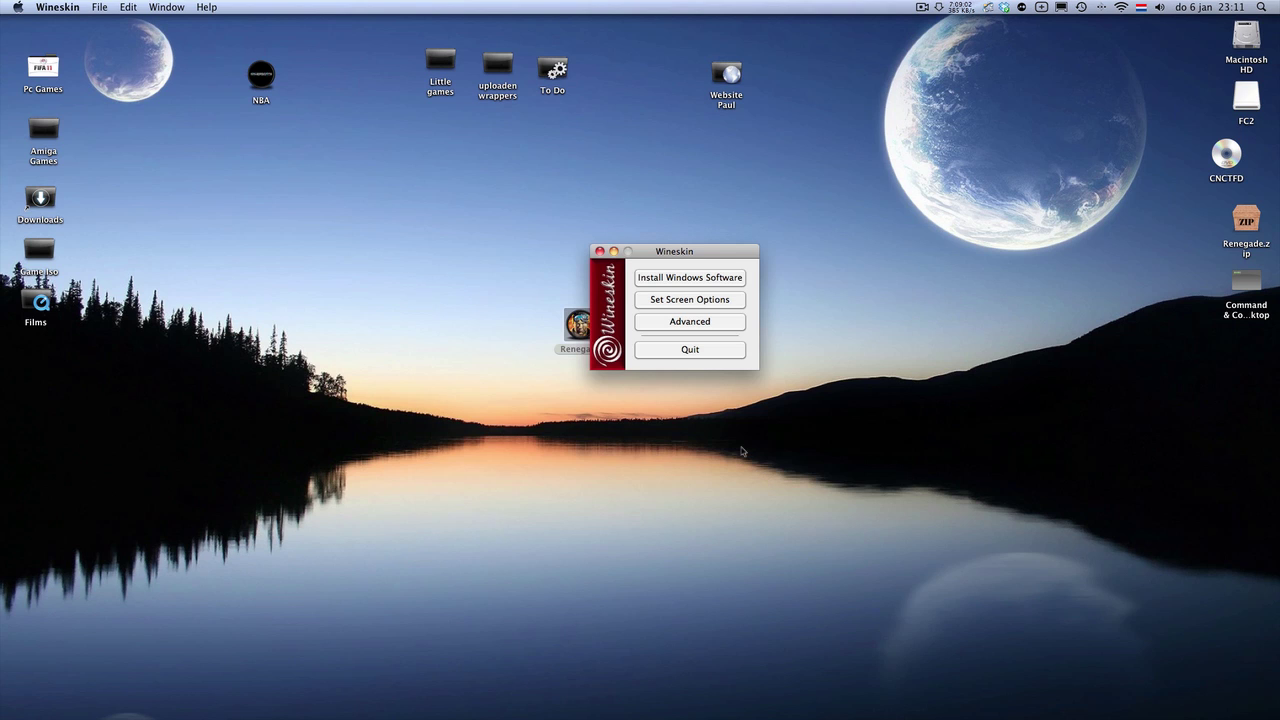
{"action": "left_click", "coordinate": [691, 351]}
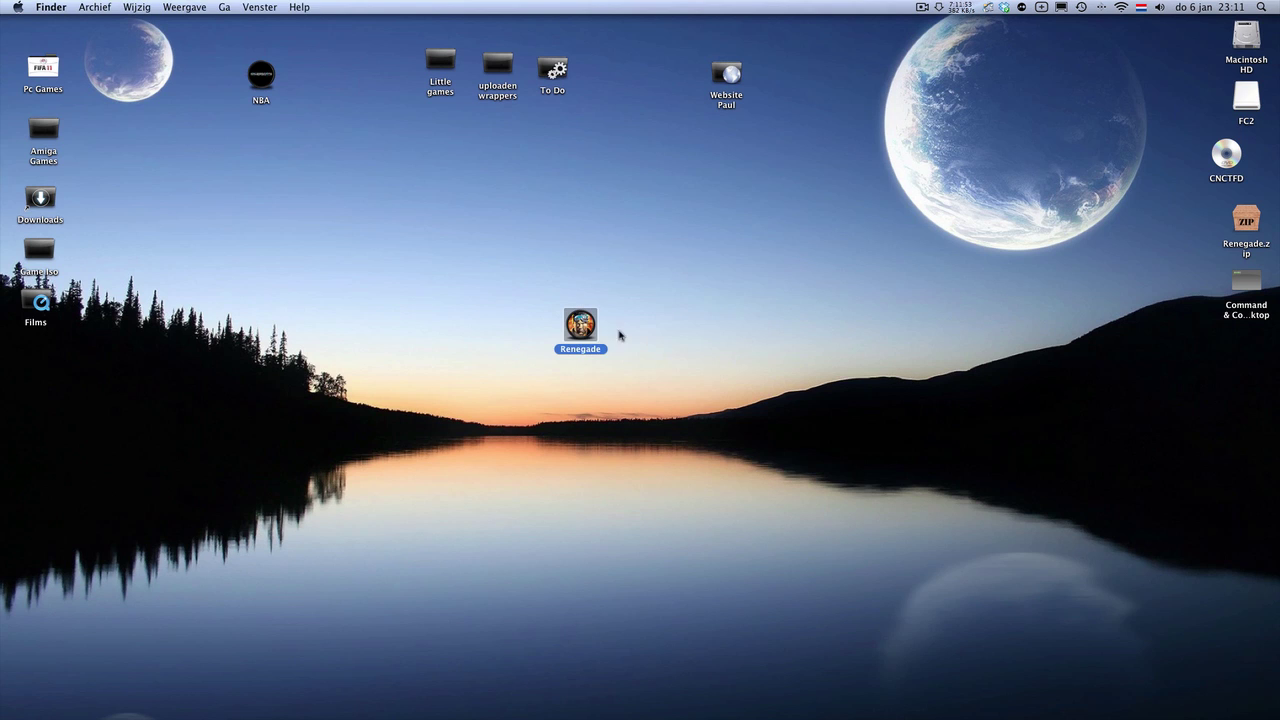
Open the Renegade wrapper's package contents at drive_c/Program Files/EA Games
{"action": "right_click", "coordinate": [577, 333]}
{"action": "left_click", "coordinate": [618, 357]}
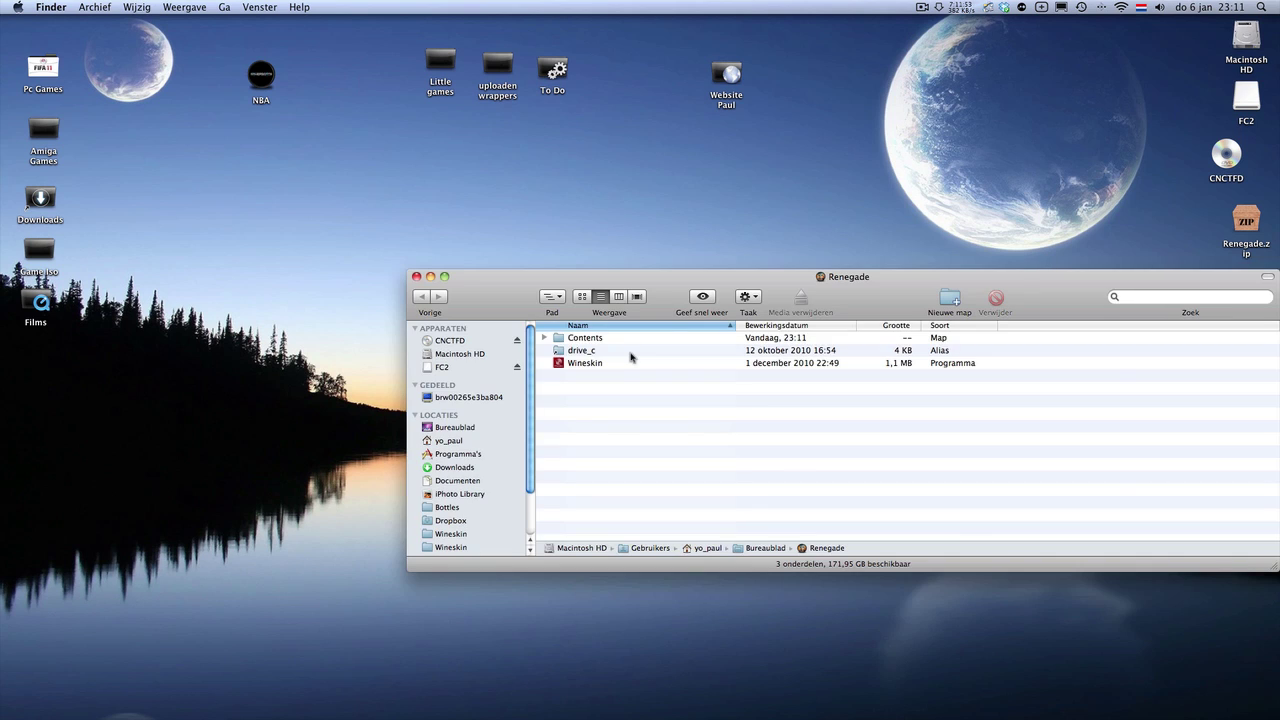
{"action": "left_click", "coordinate": [587, 356]}
{"action": "double_click", "coordinate": [587, 354]}
{"action": "double_click", "coordinate": [588, 340]}
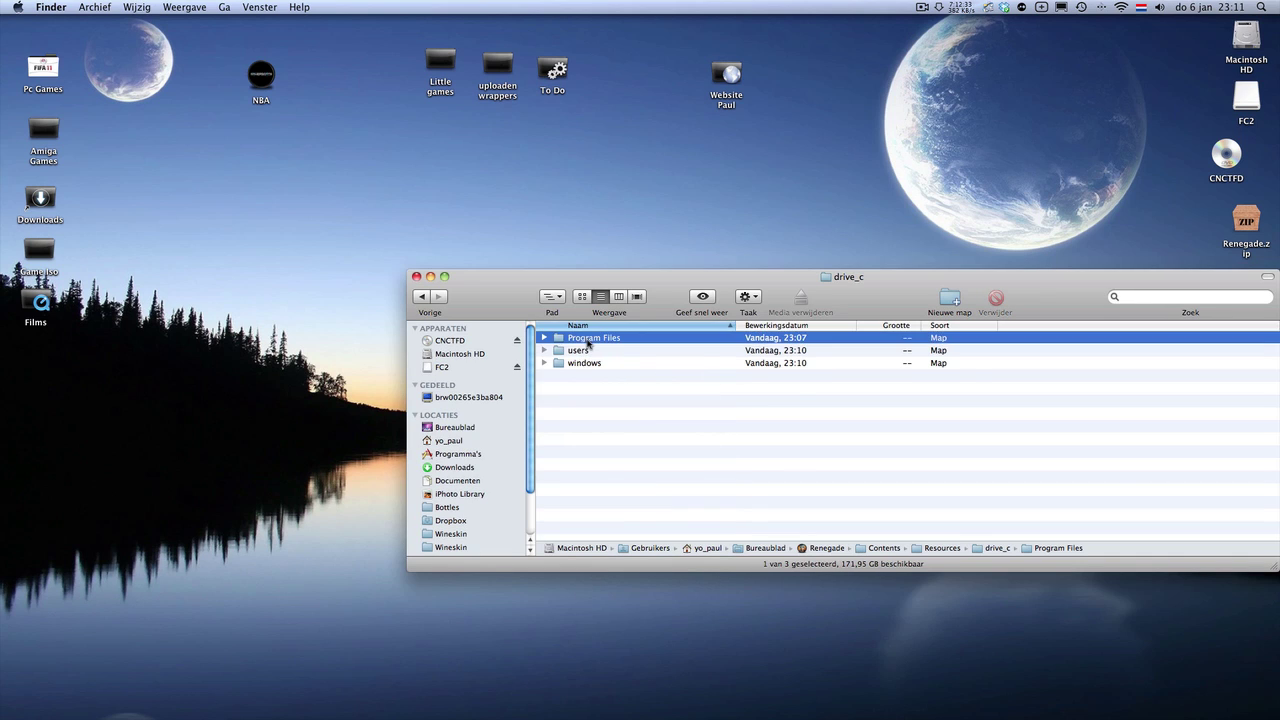
{"action": "double_click", "coordinate": [588, 352]}
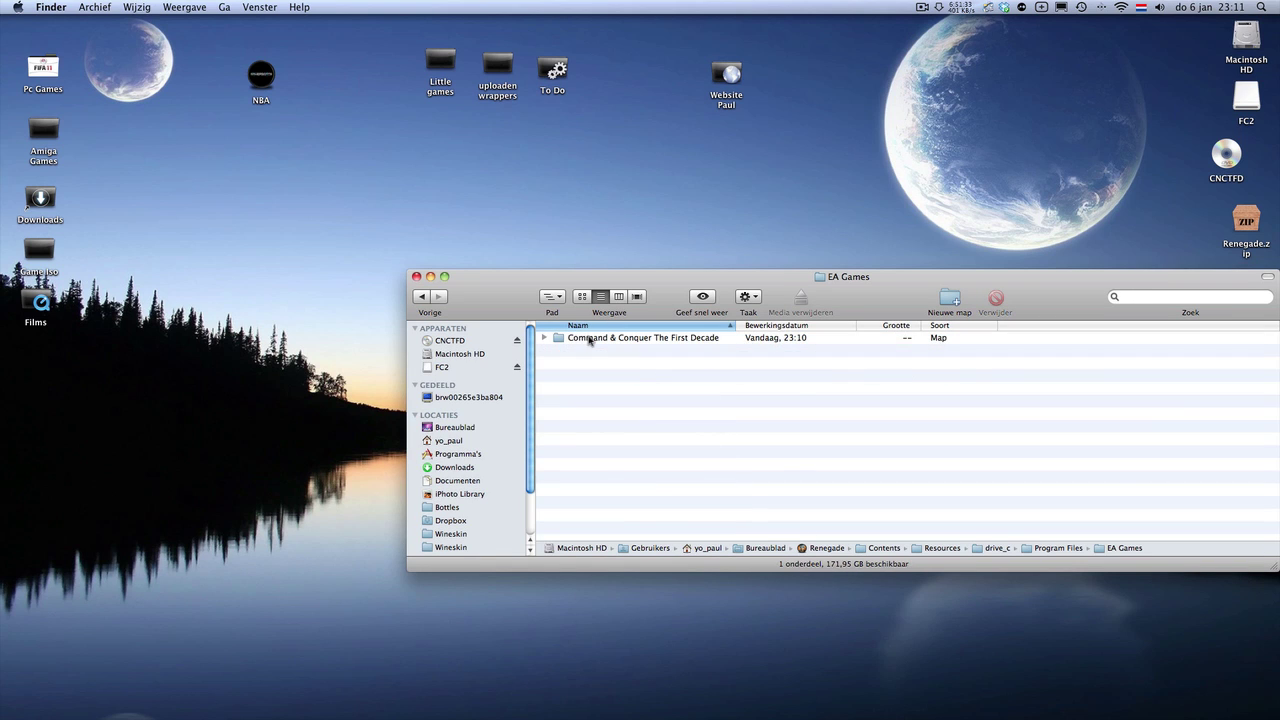
Rename the Command & Conquer The First Decade folder to 'The First Decade' and open it
{"action": "left_click", "coordinate": [587, 340]}
{"action": "left_click", "coordinate": [619, 340]}
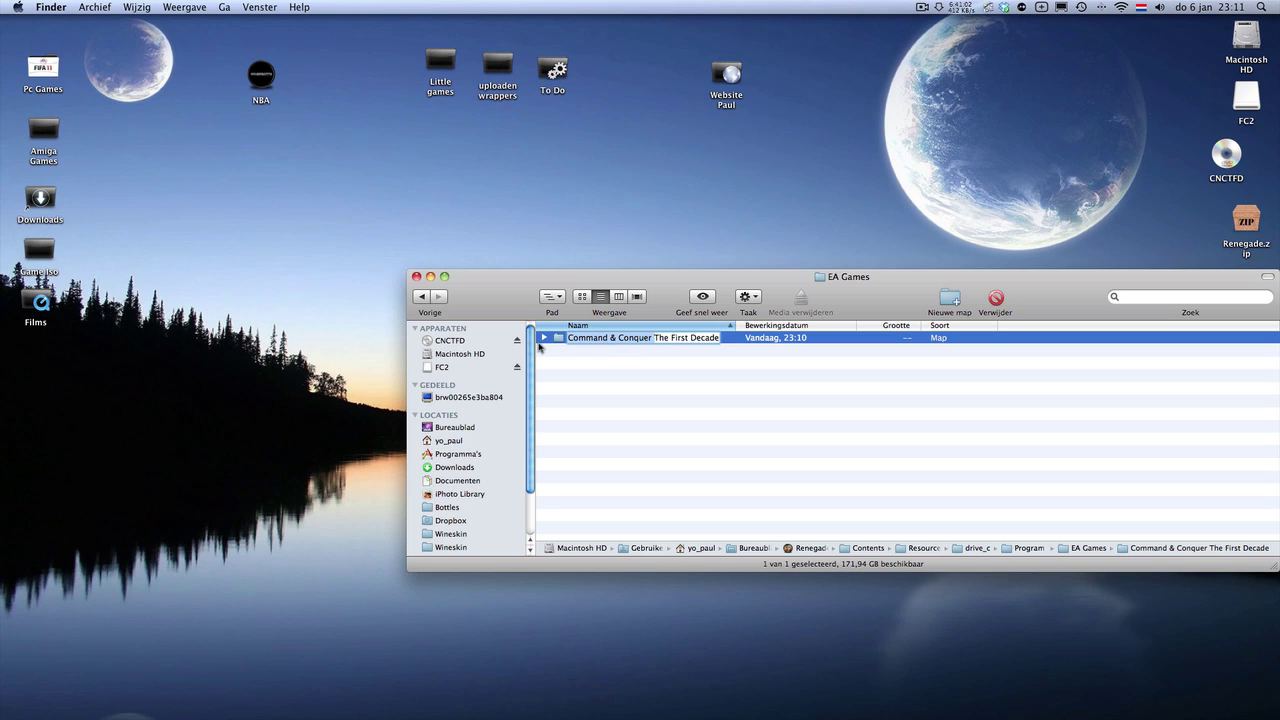
{"action": "key", "text": "BackSpace"}
{"action": "left_click", "coordinate": [582, 358]}
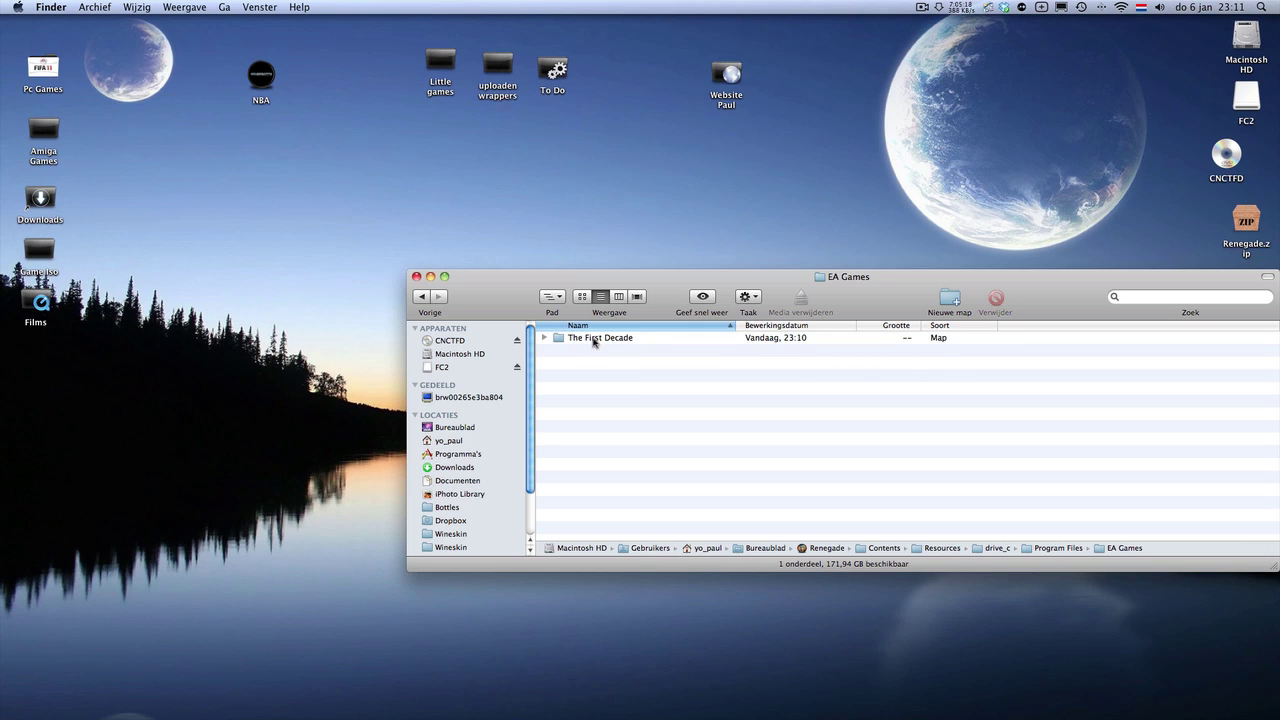
{"action": "double_click", "coordinate": [594, 342]}
Rename the 'Command & Conquer Renegade(tm)' folder to 'Renegade'
{"action": "left_click", "coordinate": [604, 342]}
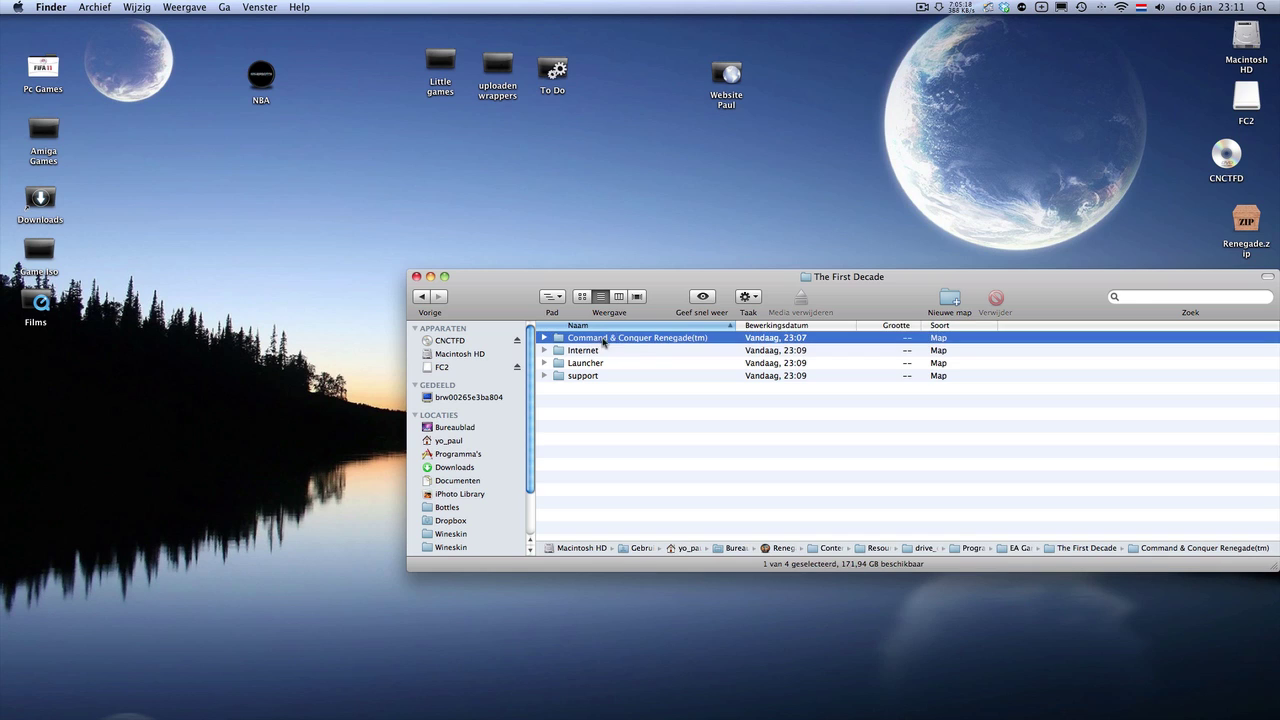
{"action": "left_click", "coordinate": [638, 341]}
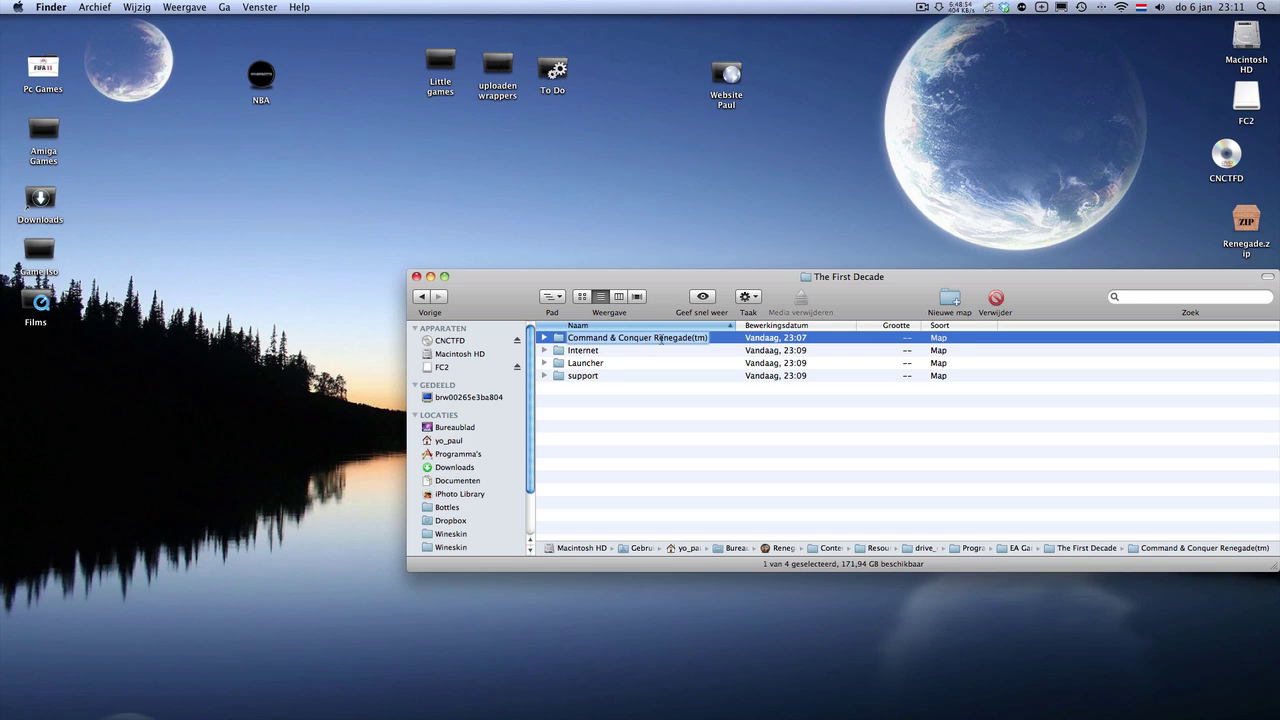
{"action": "left_click", "coordinate": [653, 340]}
{"action": "left_click_drag", "start_coordinate": [653, 340], "coordinate": [544, 350]}
{"action": "key", "text": "BackSpace"}
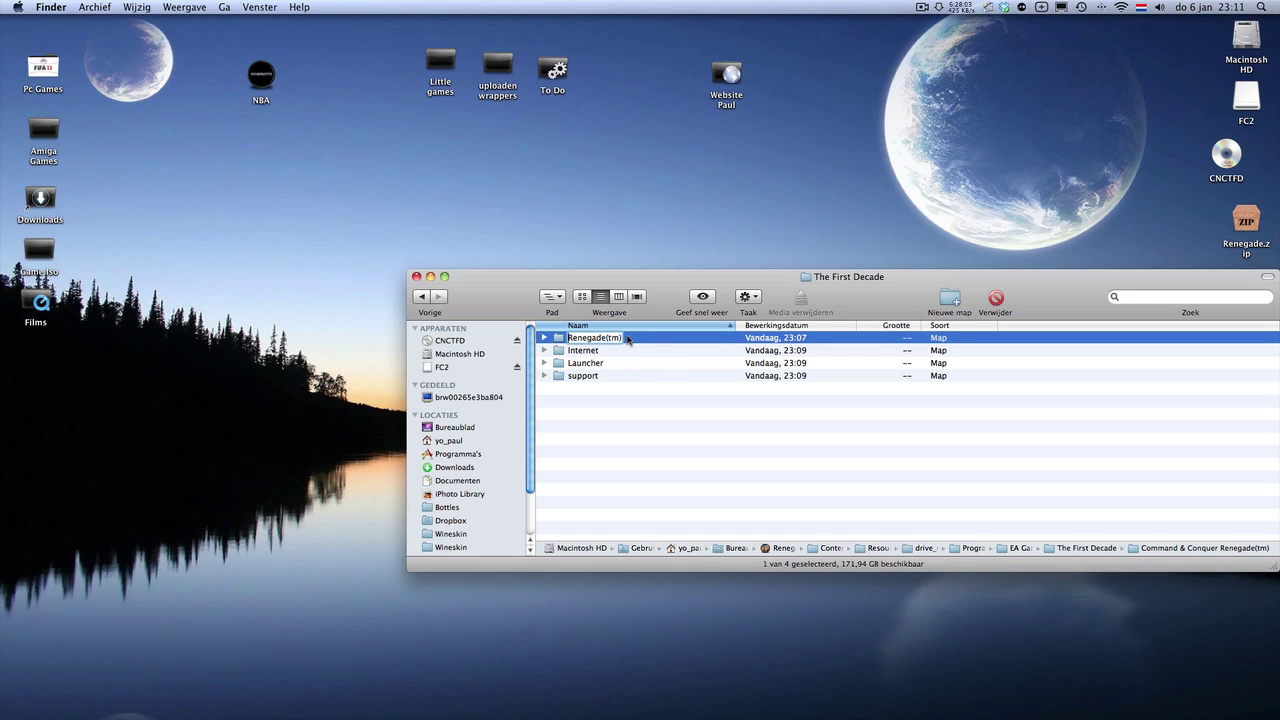
{"action": "key", "text": "BackSpace"}
{"action": "key", "text": "BackSpace"}
{"action": "key", "text": "BackSpace"}
{"action": "key", "text": "Return"}
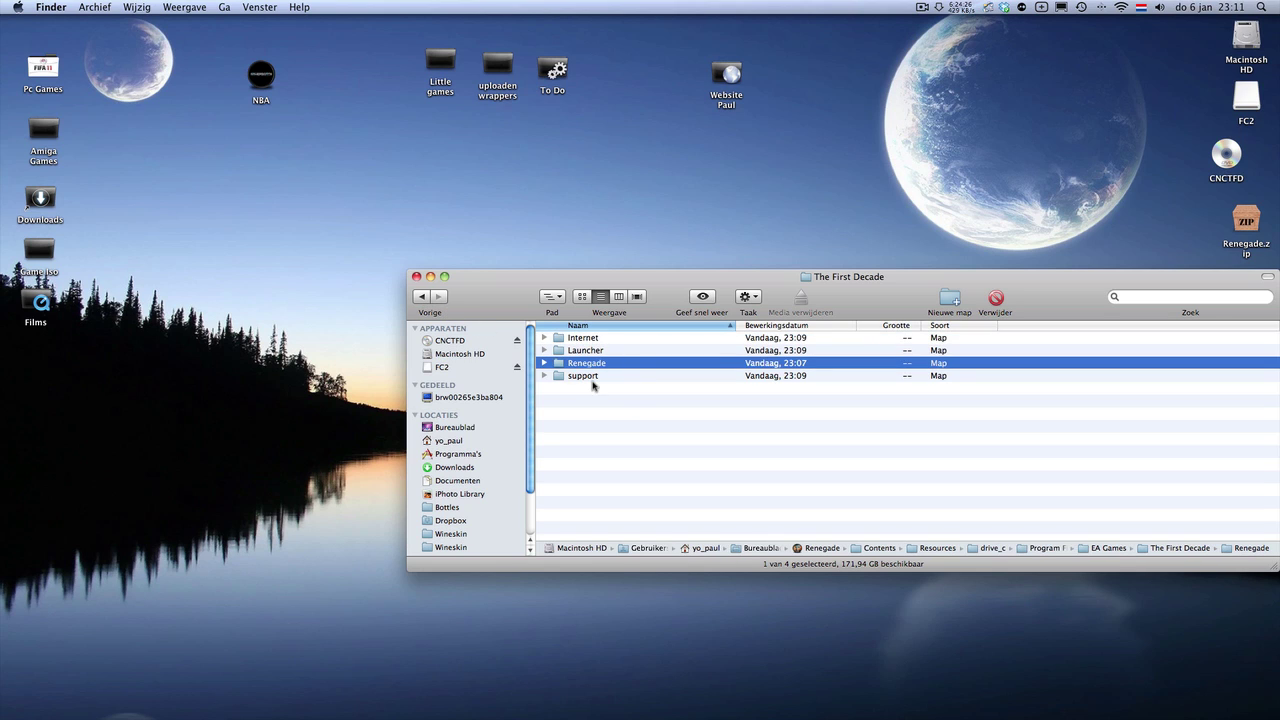
Check the game files inside the Renegade folder, then close the package window
{"action": "double_click", "coordinate": [575, 366]}
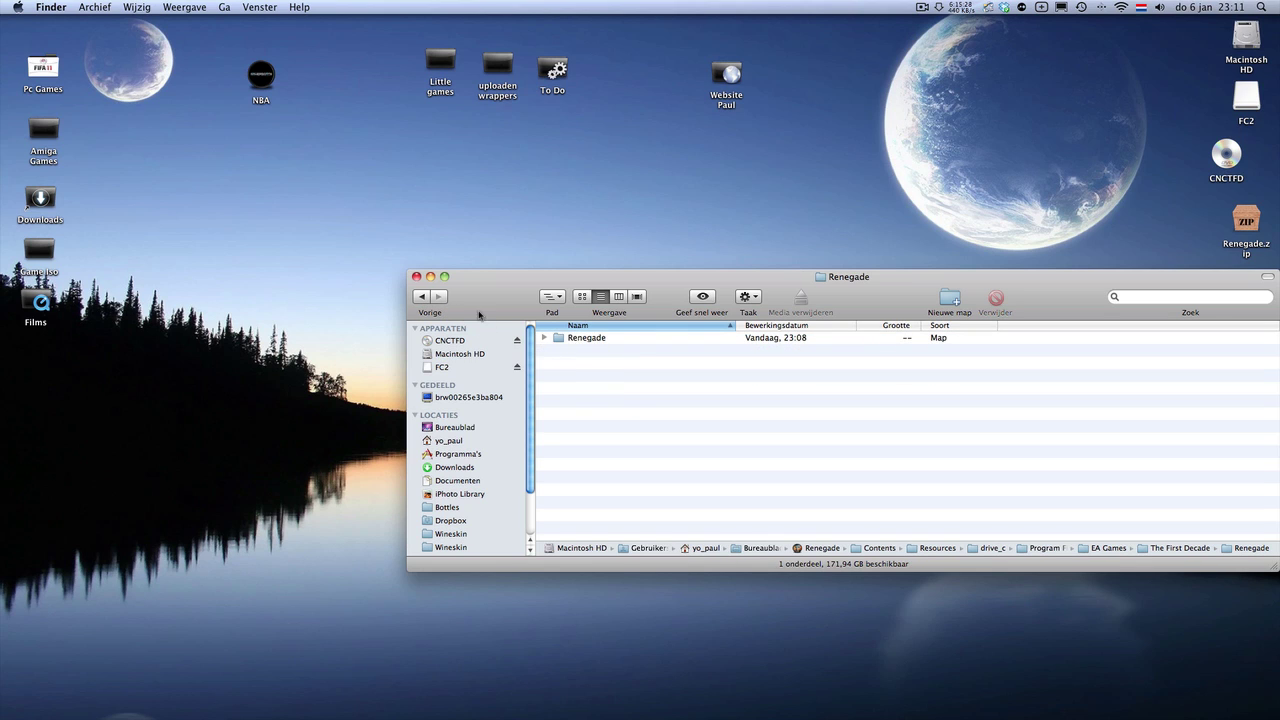
{"action": "double_click", "coordinate": [593, 340]}
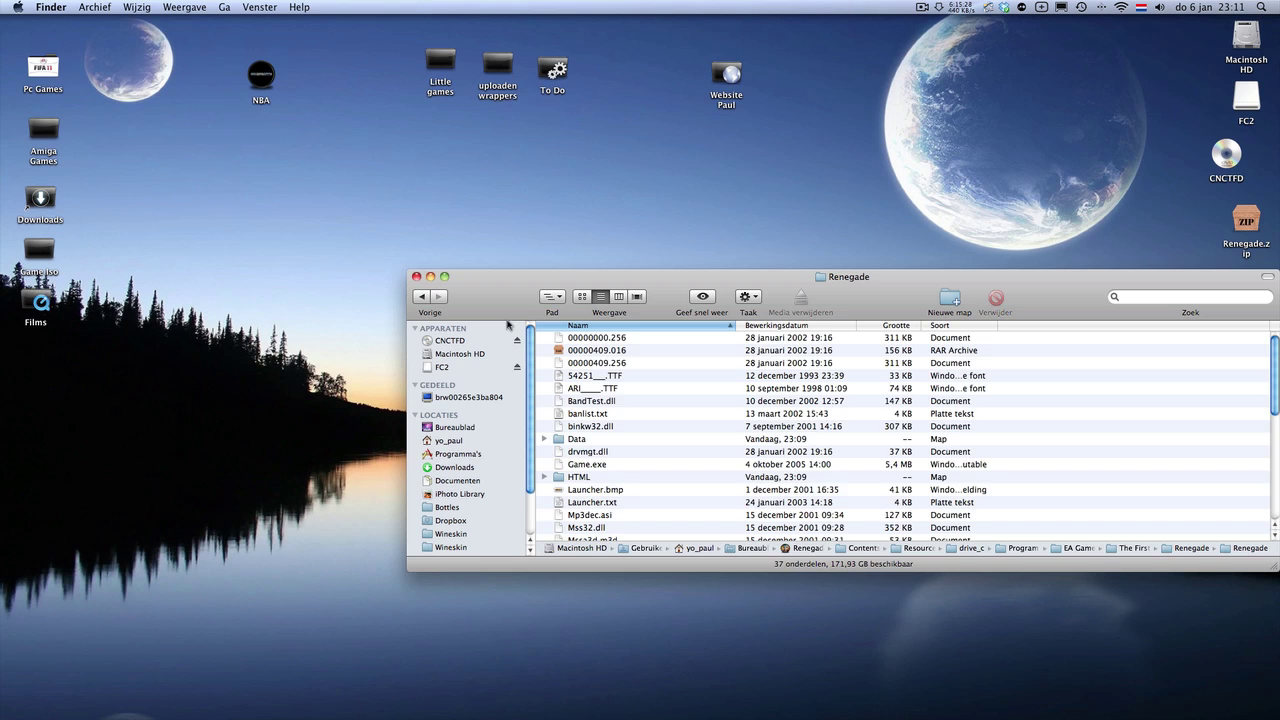
{"action": "left_click", "coordinate": [416, 276]}
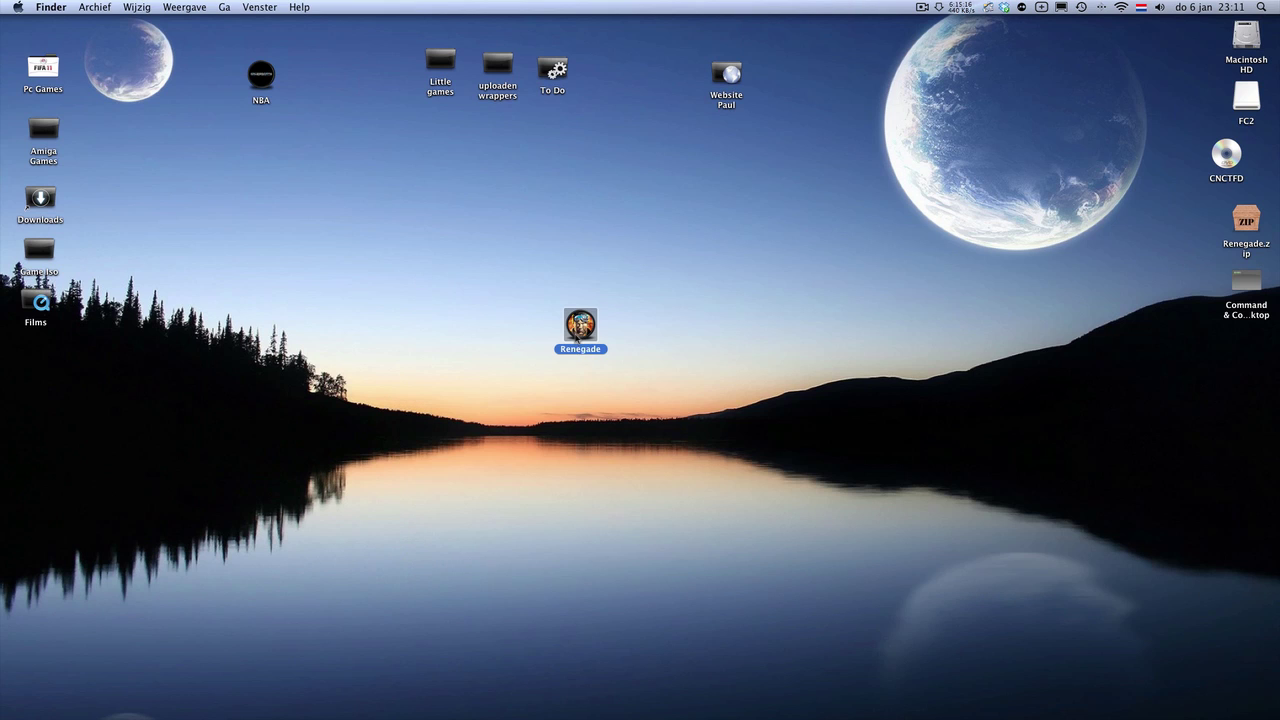
Launch the Wineskin app inside the Renegade wrapper package and browse for a new Windows EXE
{"action": "right_click", "coordinate": [578, 334]}
{"action": "left_click", "coordinate": [610, 360]}
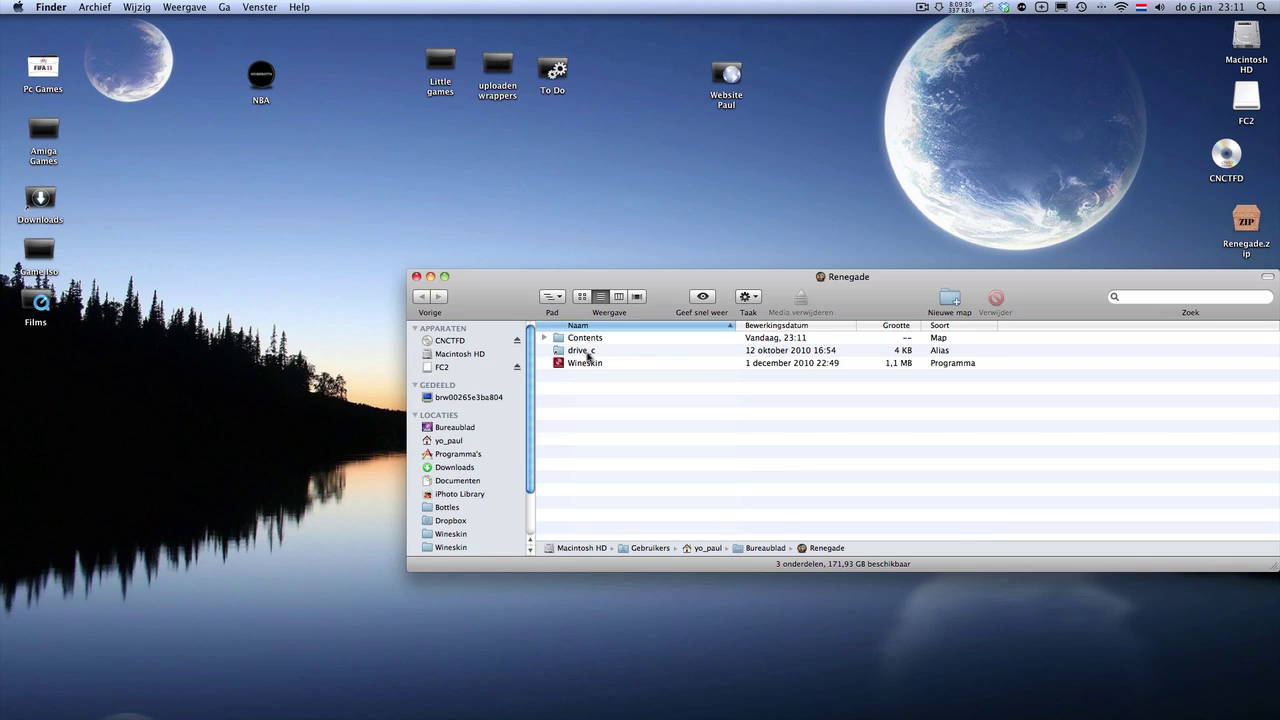
{"action": "left_click", "coordinate": [589, 364]}
{"action": "double_click", "coordinate": [589, 364]}
{"action": "left_click", "coordinate": [690, 318]}
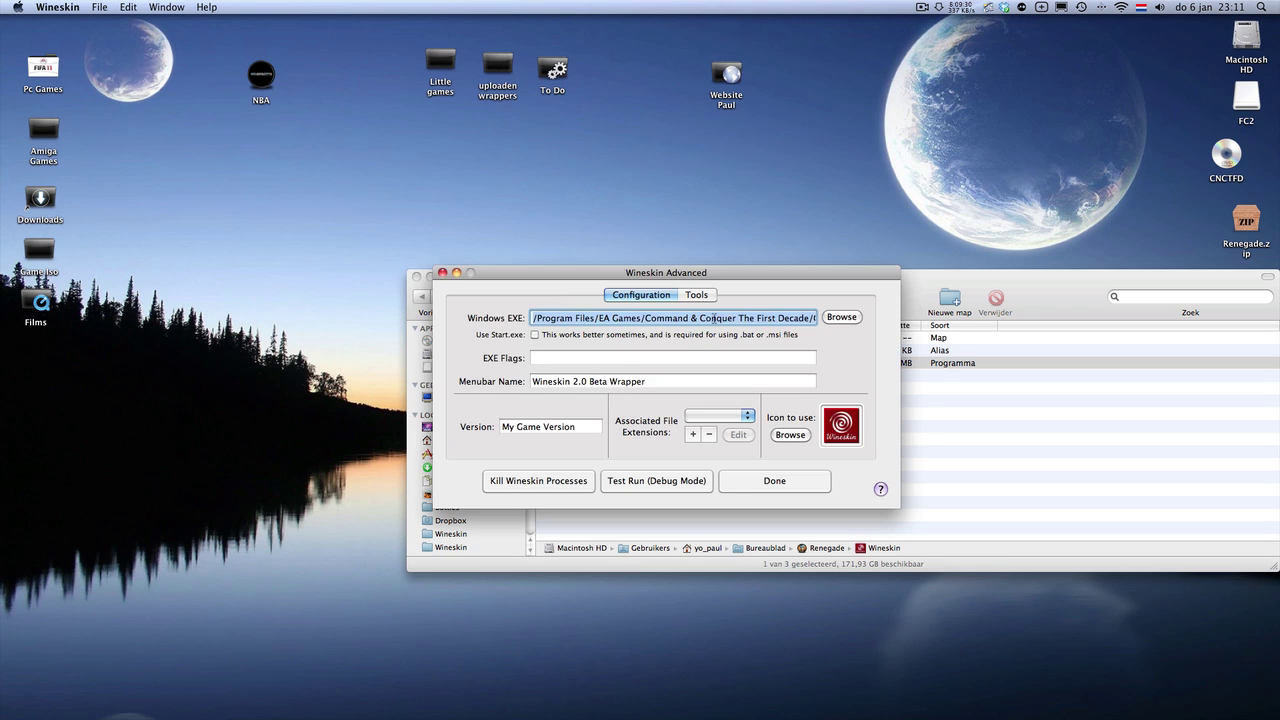
{"action": "left_click", "coordinate": [828, 316]}
Choose Game.exe from EA Games/The First Decade/Renegade/Renegade as the Windows EXE, then quit Wineskin
{"action": "double_click", "coordinate": [370, 122]}
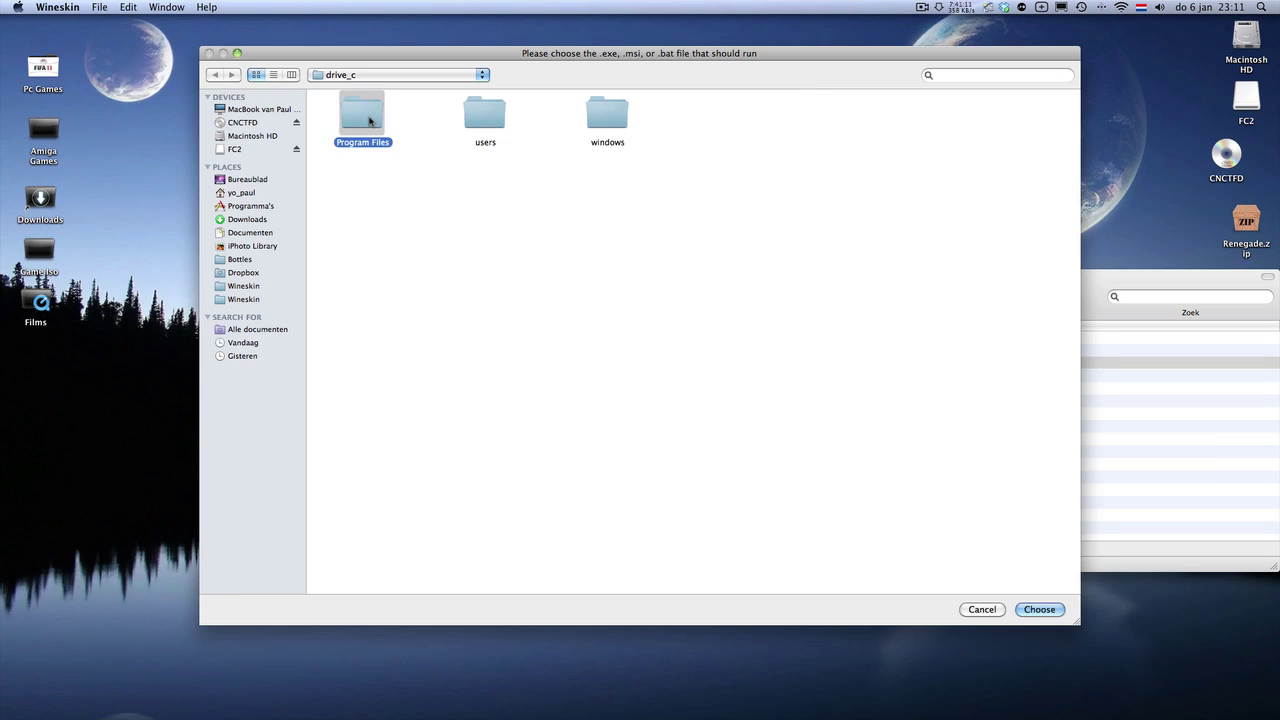
{"action": "double_click", "coordinate": [490, 132]}
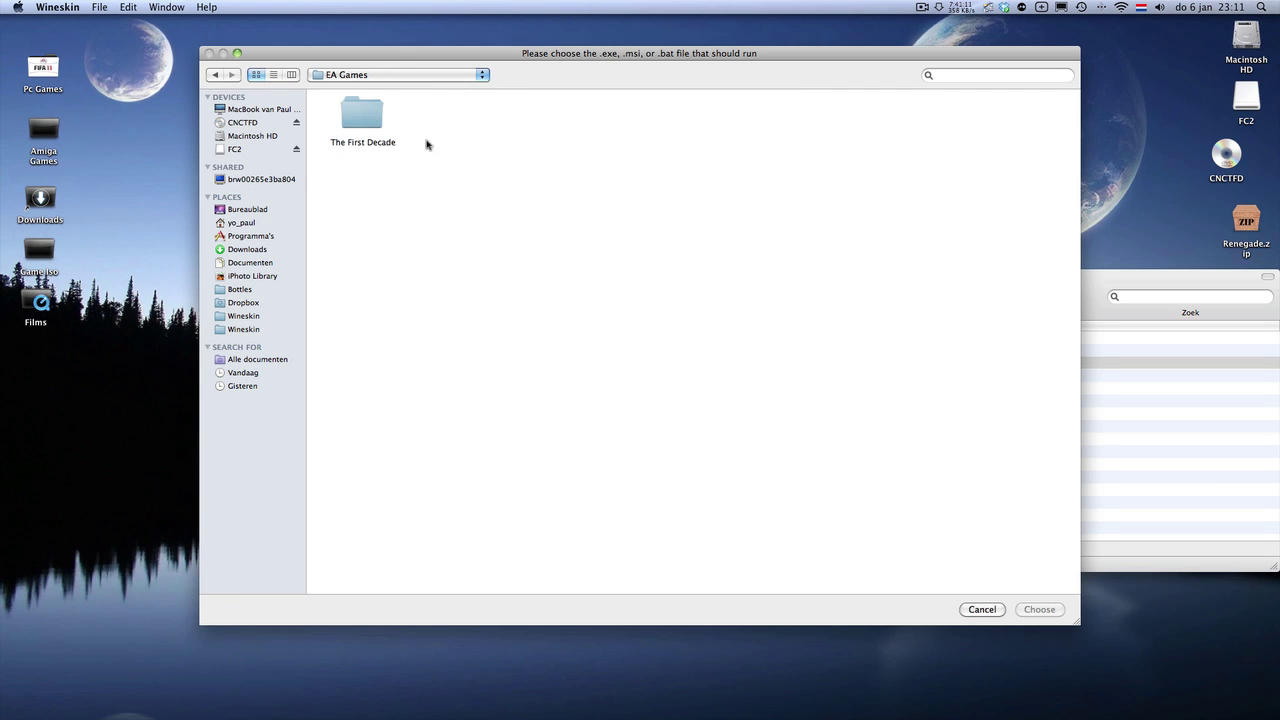
{"action": "double_click", "coordinate": [370, 127]}
{"action": "double_click", "coordinate": [615, 120]}
{"action": "double_click", "coordinate": [367, 116]}
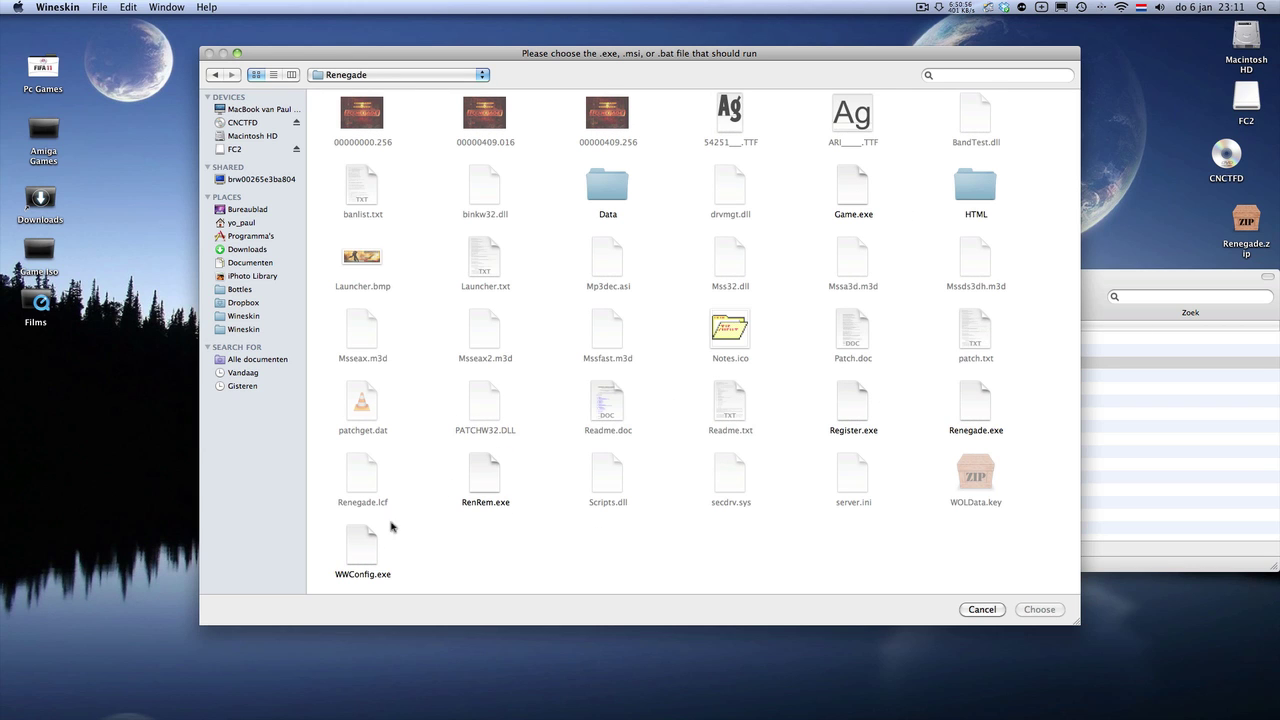
{"action": "left_click", "coordinate": [846, 181]}
{"action": "left_click", "coordinate": [1038, 609]}
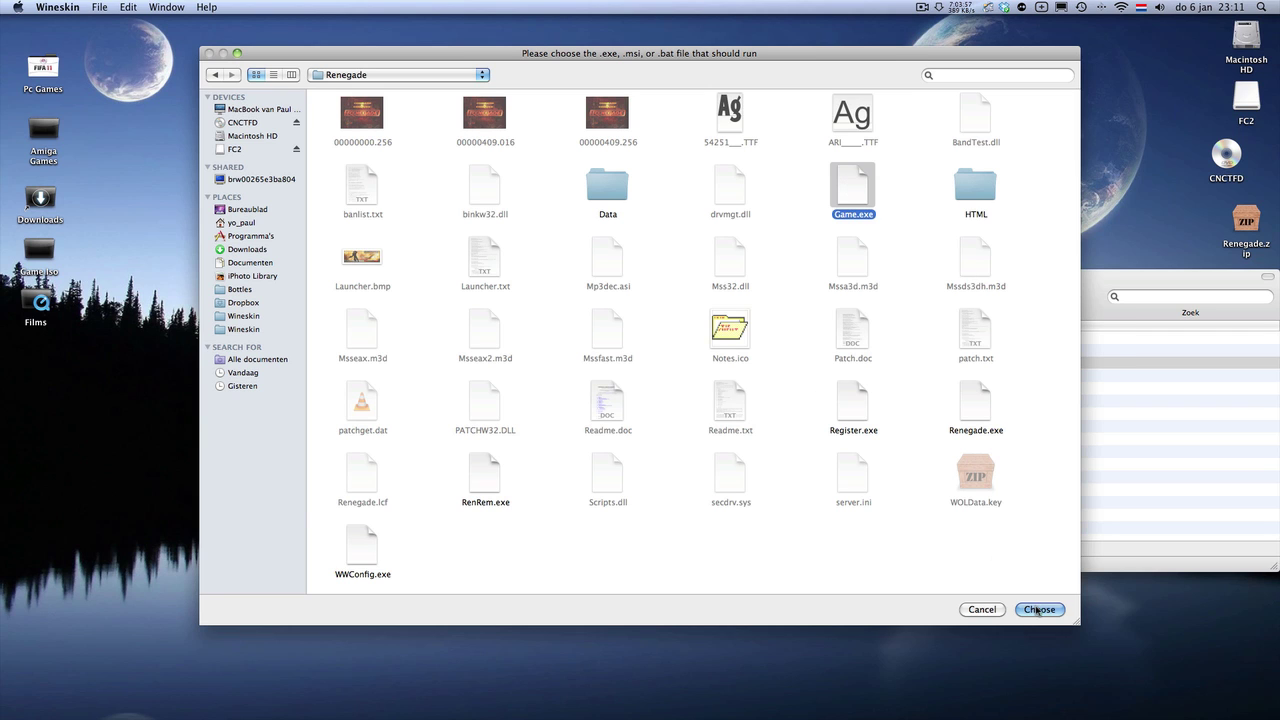
{"action": "left_click", "coordinate": [783, 488]}
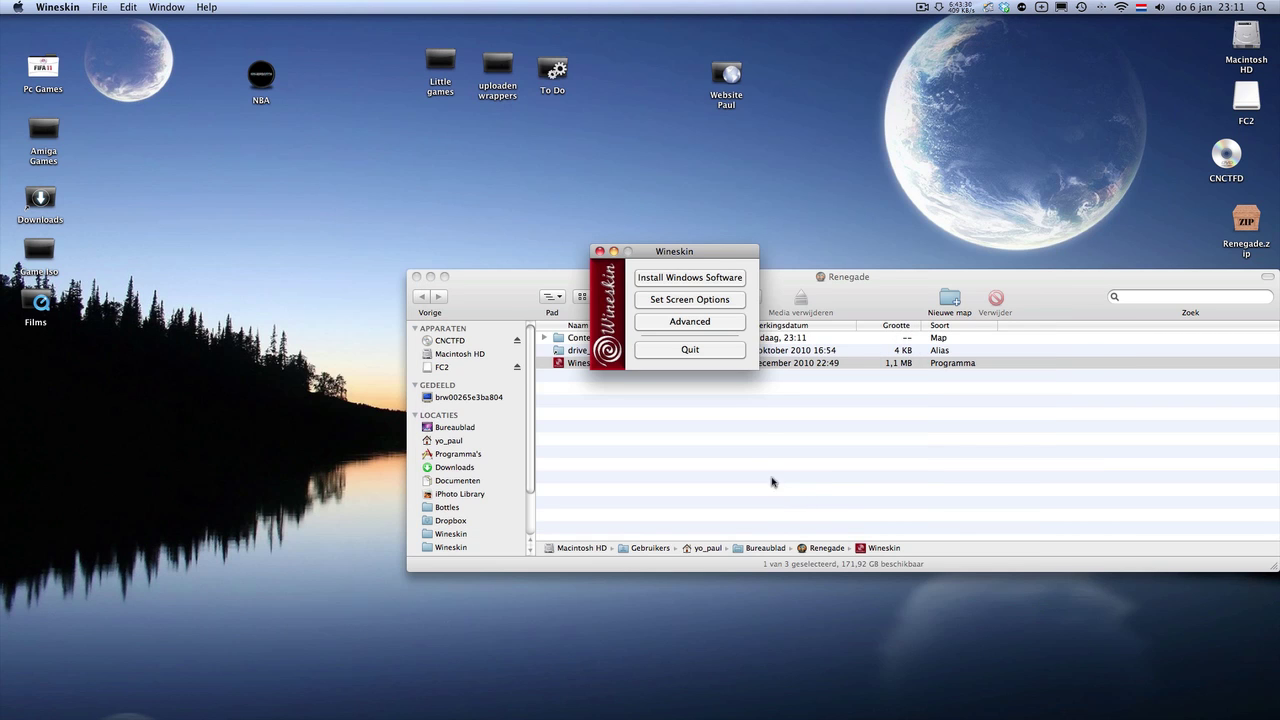
{"action": "left_click", "coordinate": [708, 350]}
Close the package window and launch the Renegade wrapper from the desktop to start the game
{"action": "left_click", "coordinate": [416, 276]}
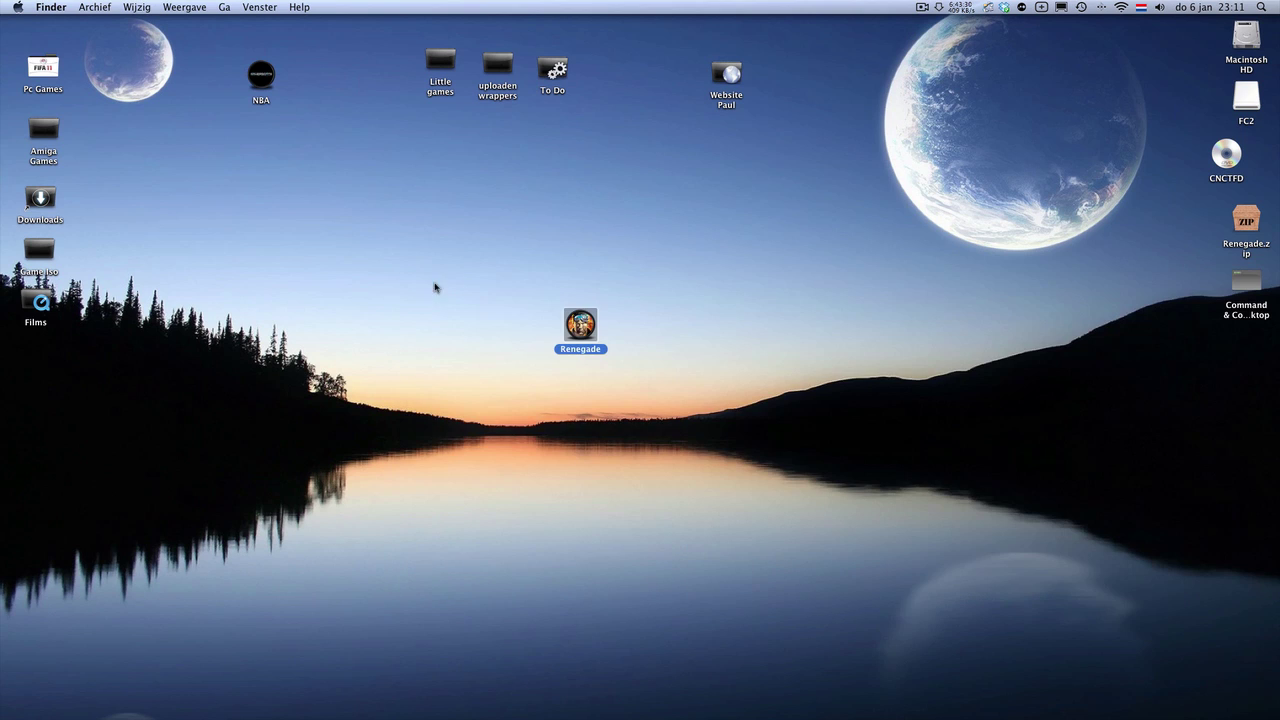
{"action": "double_click", "coordinate": [582, 335]}
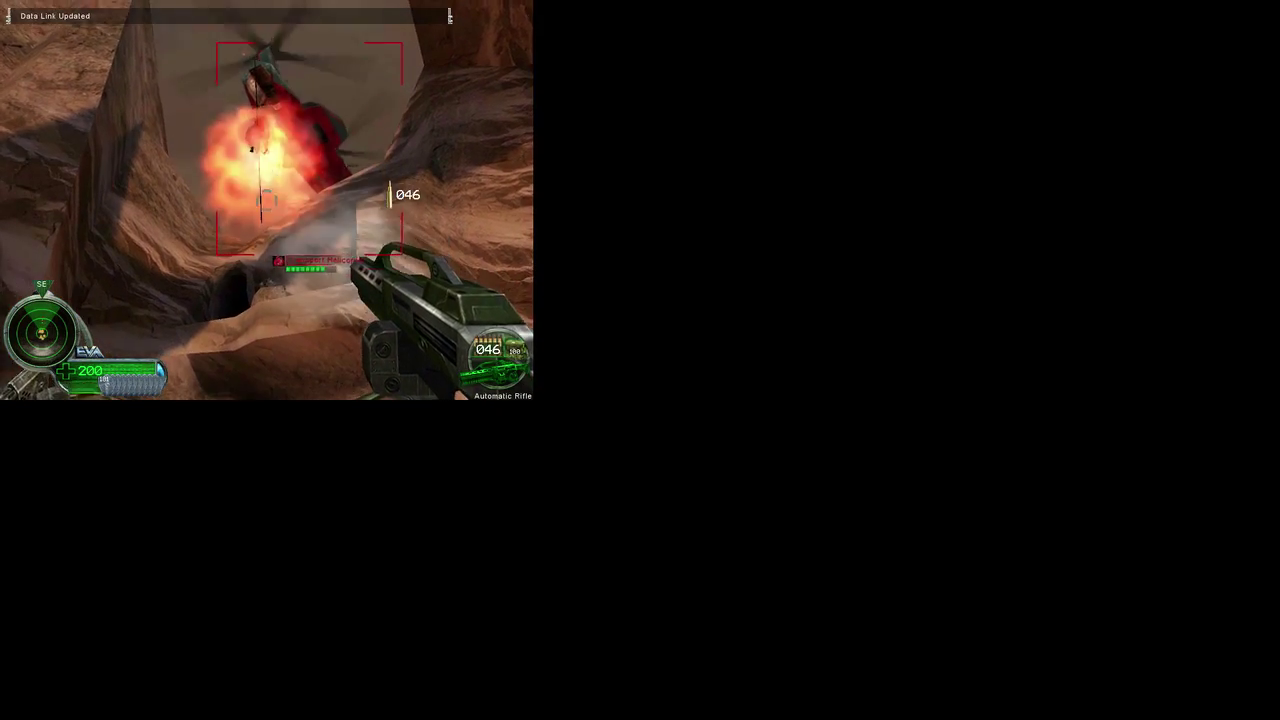
Fire the automatic rifle at the enemy helicopter until it burns and goes down
{"action": "left_click", "coordinate": [266, 200]}
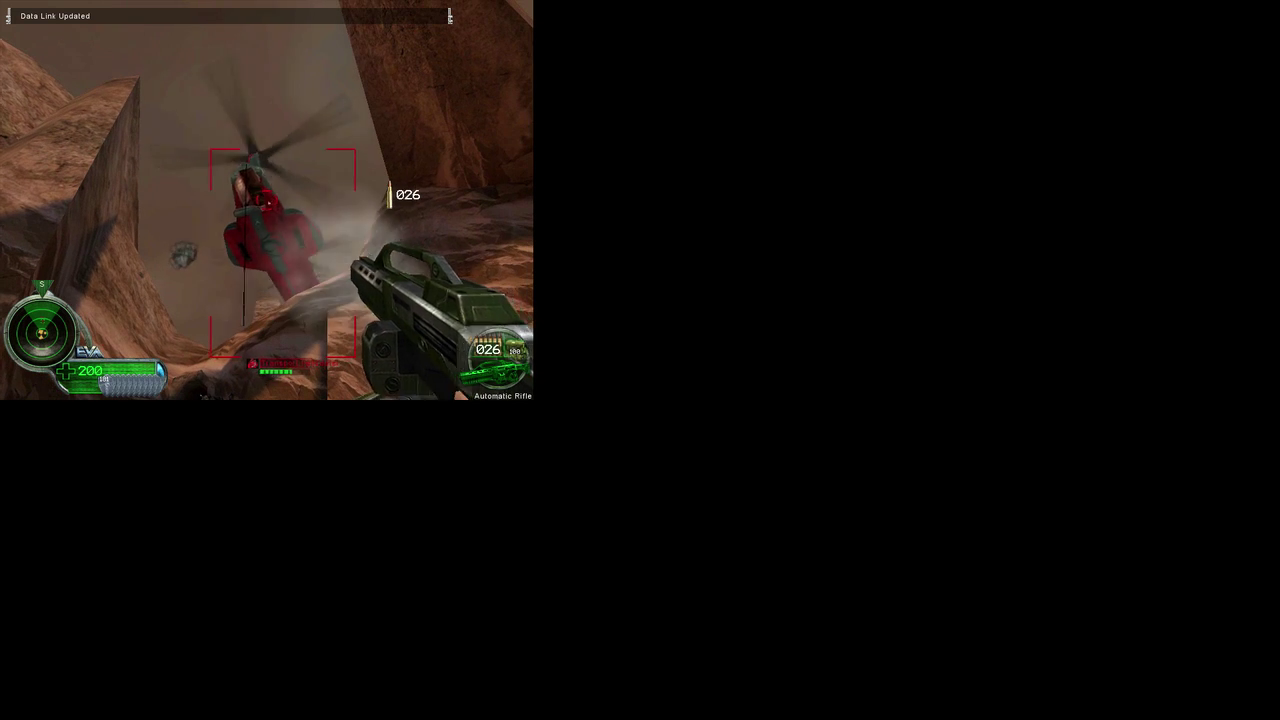
{"action": "left_click_drag", "start_coordinate": [266, 200], "coordinate": [266, 200]}
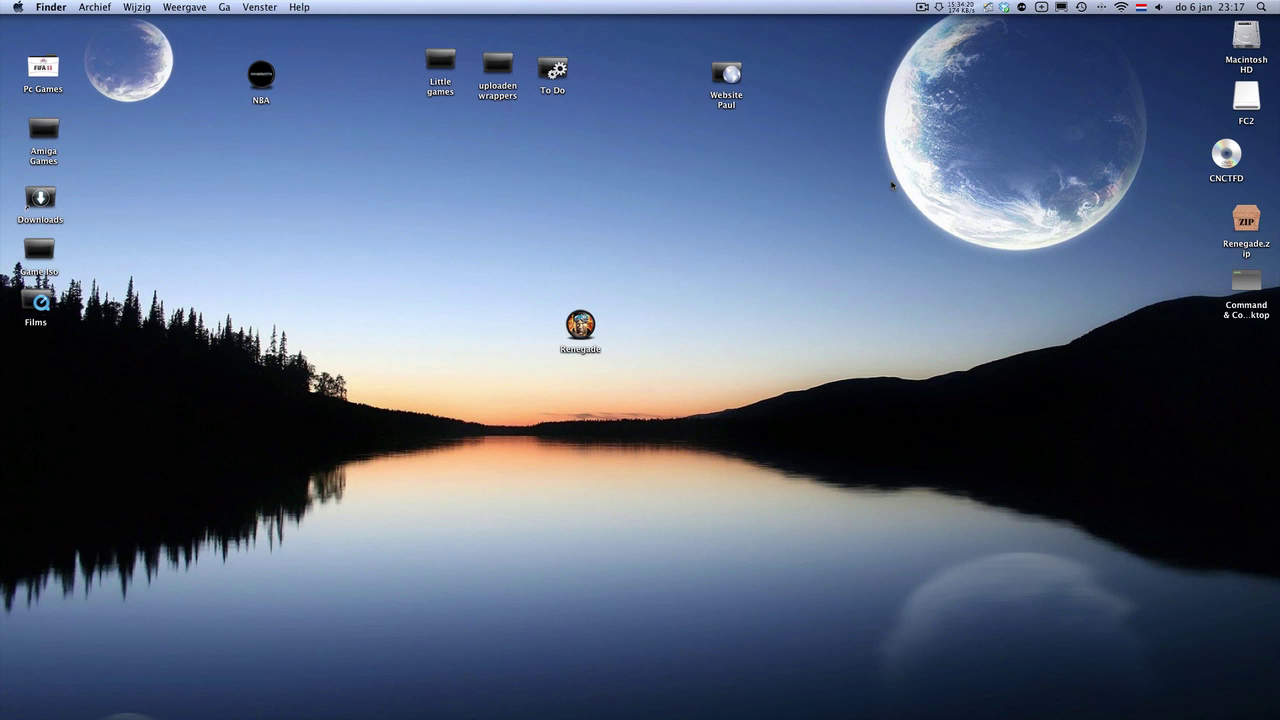
Show ScreenFlow's recording menu from the menu bar
{"action": "left_click", "coordinate": [922, 8]}
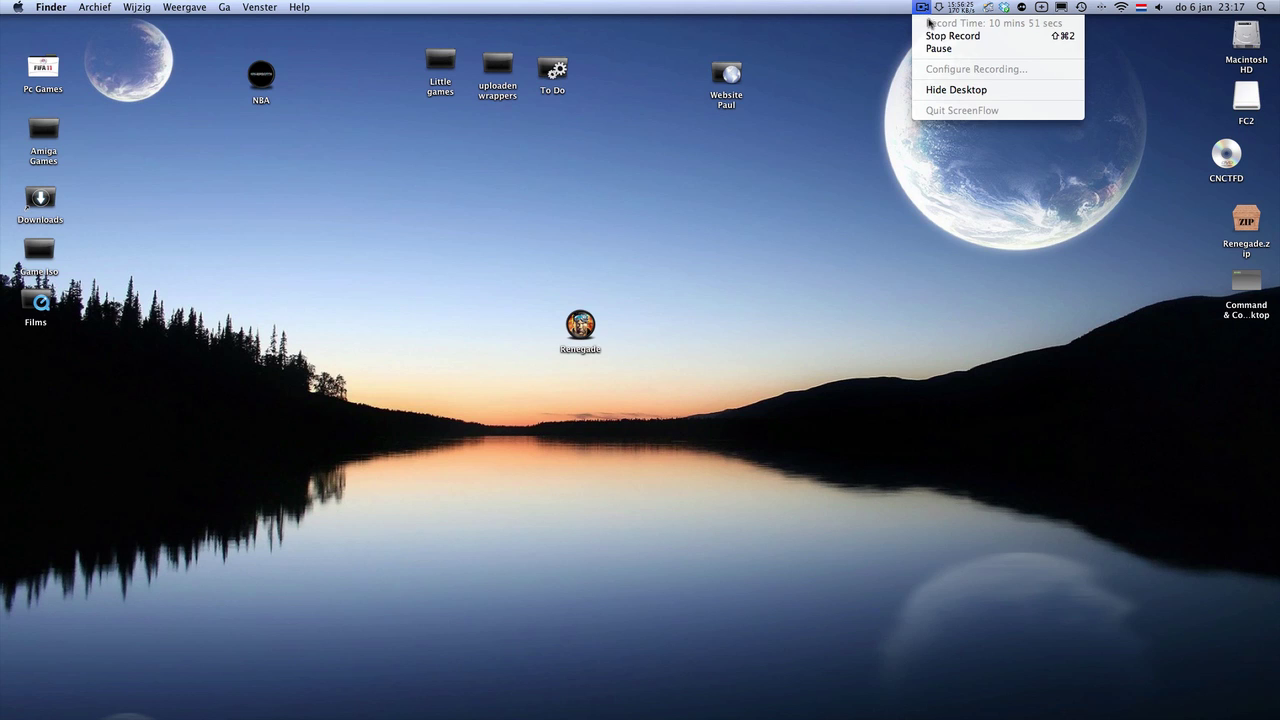